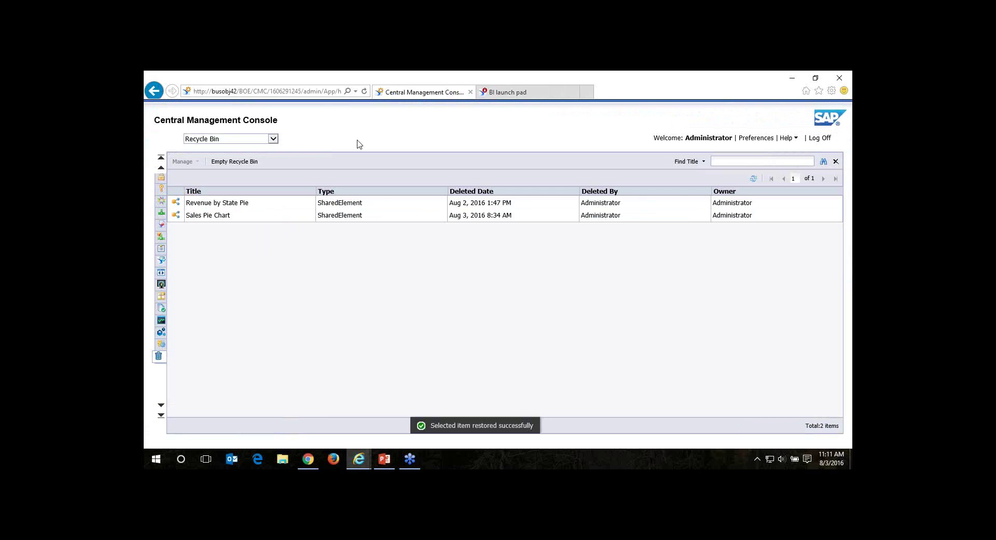
# Step: Switch to BI launch pad and refresh the document list of the DSG Demos folder
pyautogui.click(517, 94)
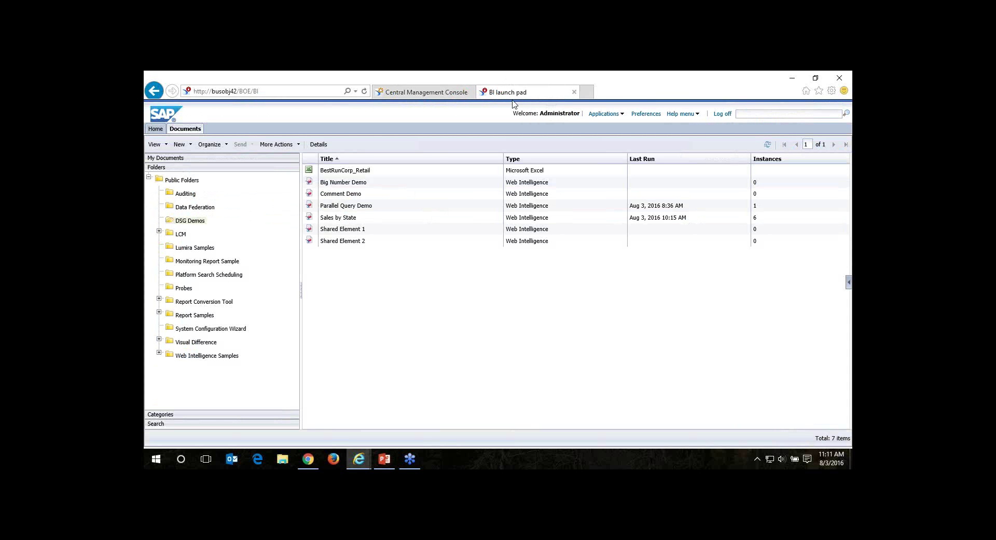
pyautogui.click(767, 145)
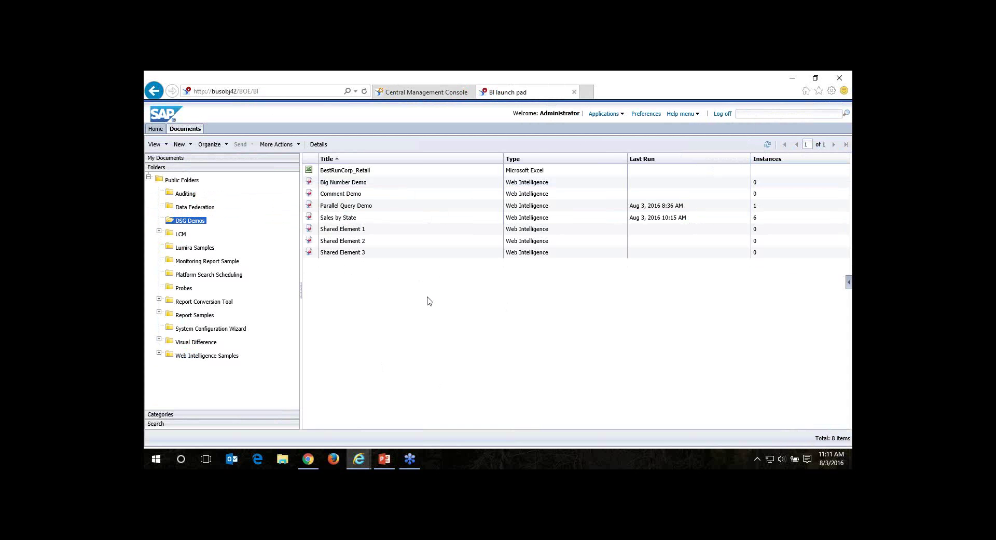
# Step: Switch to the PowerPoint slide show and advance from the Recycle Bin slide to the BI Administrator's Cockpit slide
pyautogui.click(384, 459)
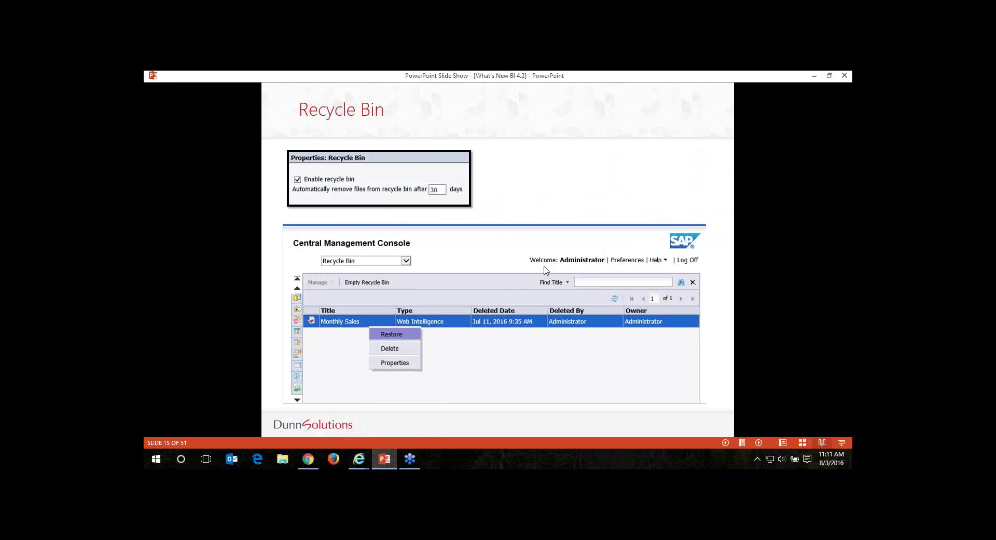
pyautogui.click(545, 269)
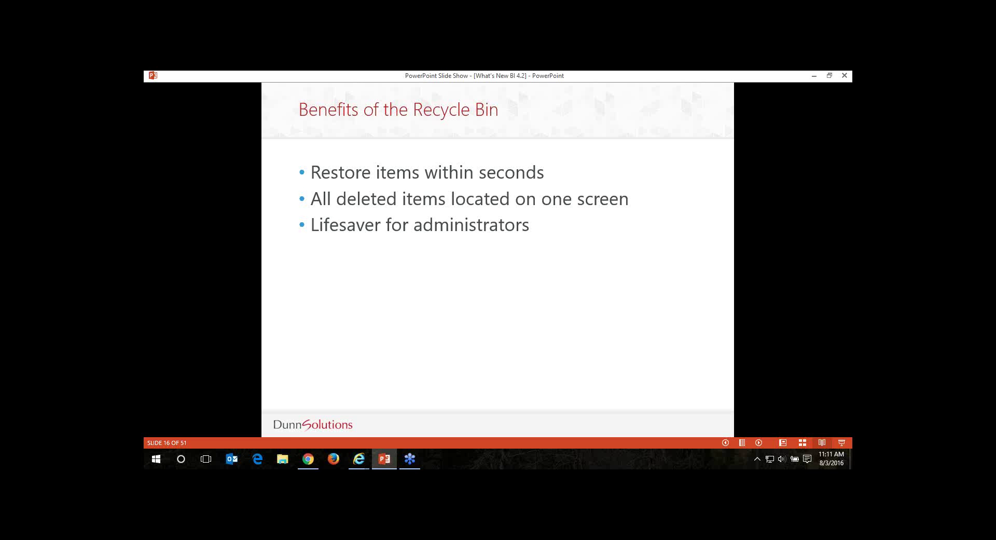
pyautogui.click(481, 242)
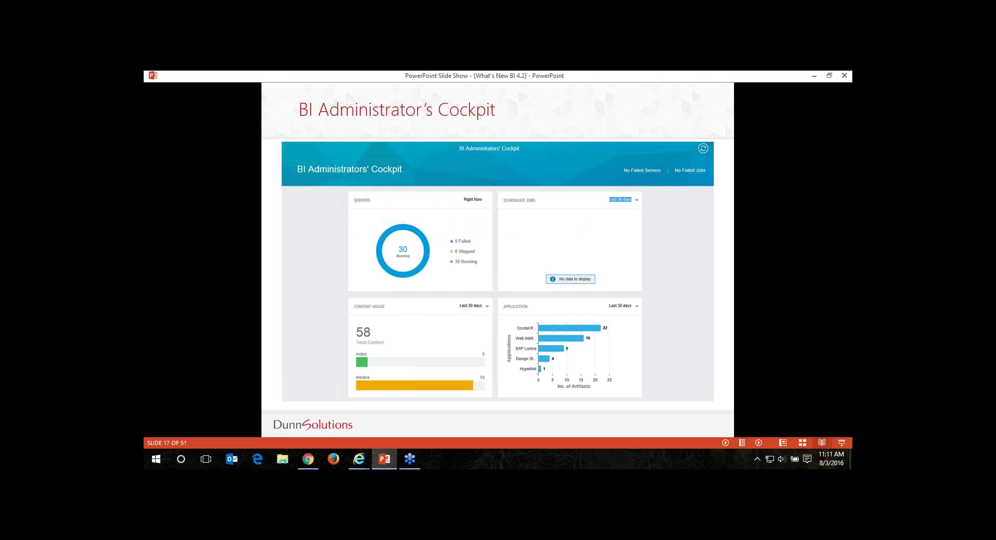
# Step: Switch back to the Central Management Console in Internet Explorer and open the BI Administrators' Cockpit
pyautogui.hotkey('alt', 'Tab')
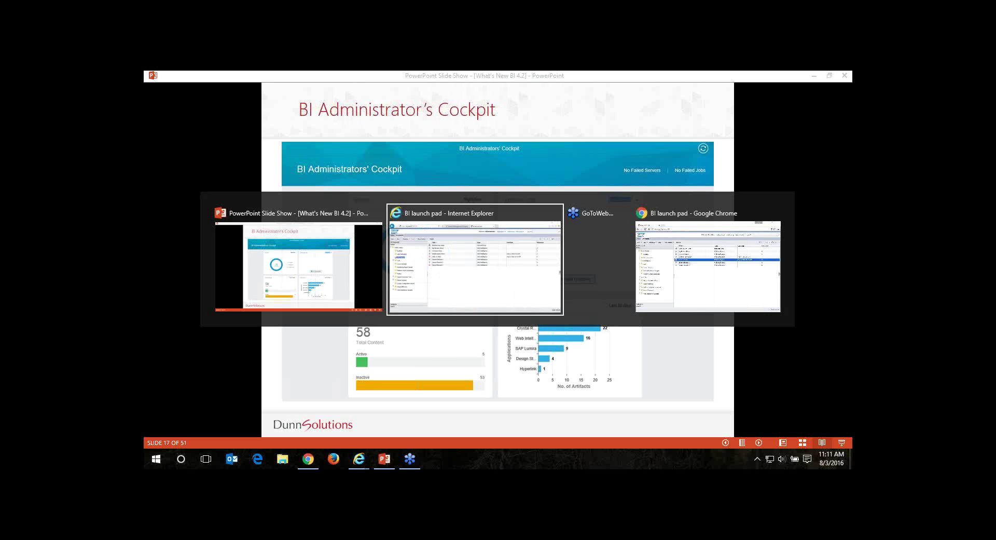
pyautogui.click(424, 93)
pyautogui.click(276, 138)
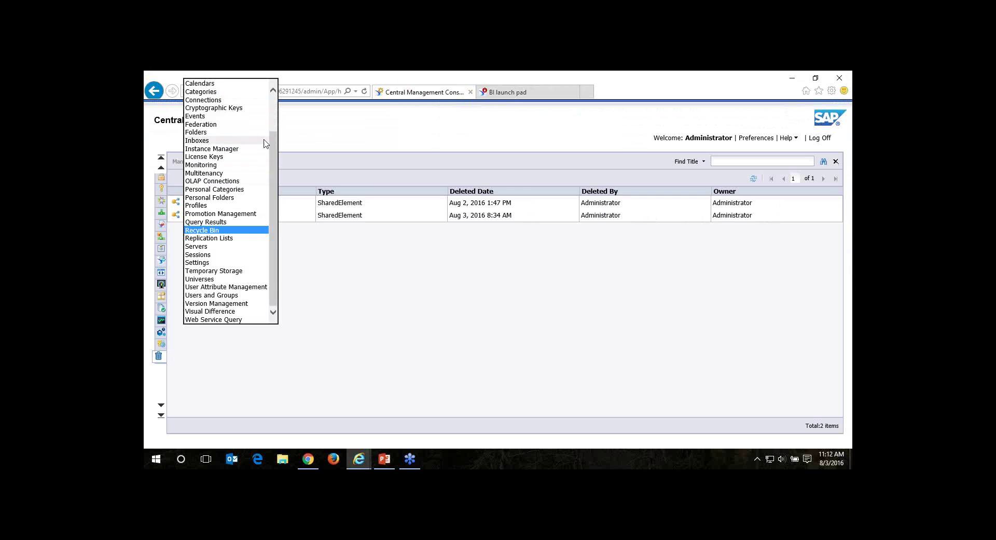
pyautogui.scroll(2, 228, 124)
pyautogui.click(219, 116)
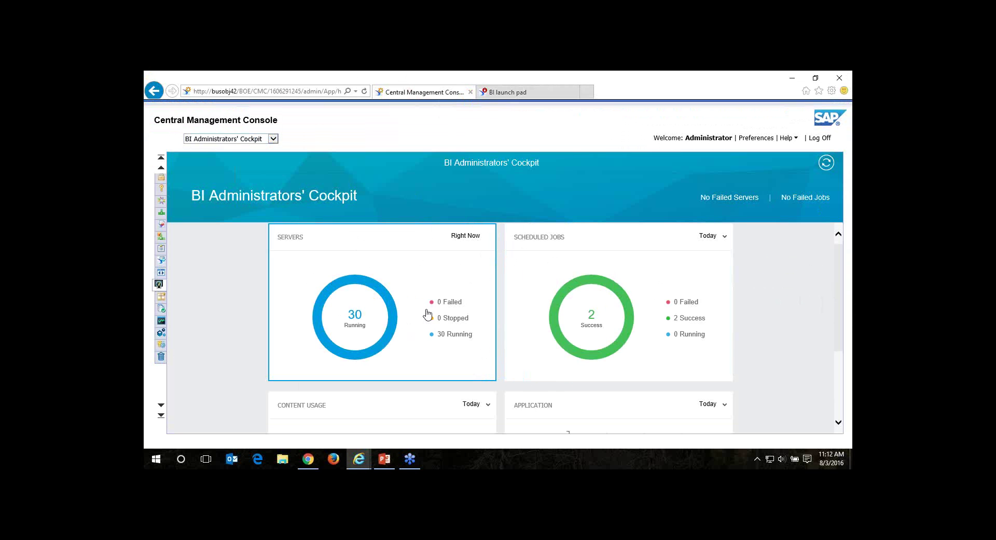
# Step: Review the cockpit's full and failed server lists, and view the details of BUSOBJ42.WebApplicationContainerServer
pyautogui.click(414, 273)
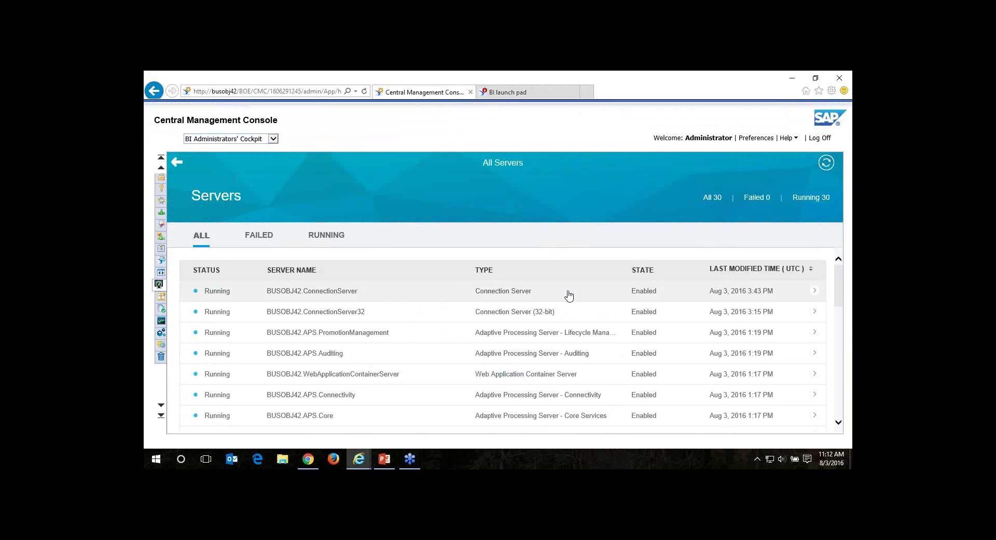
pyautogui.scroll(-3, 841, 284)
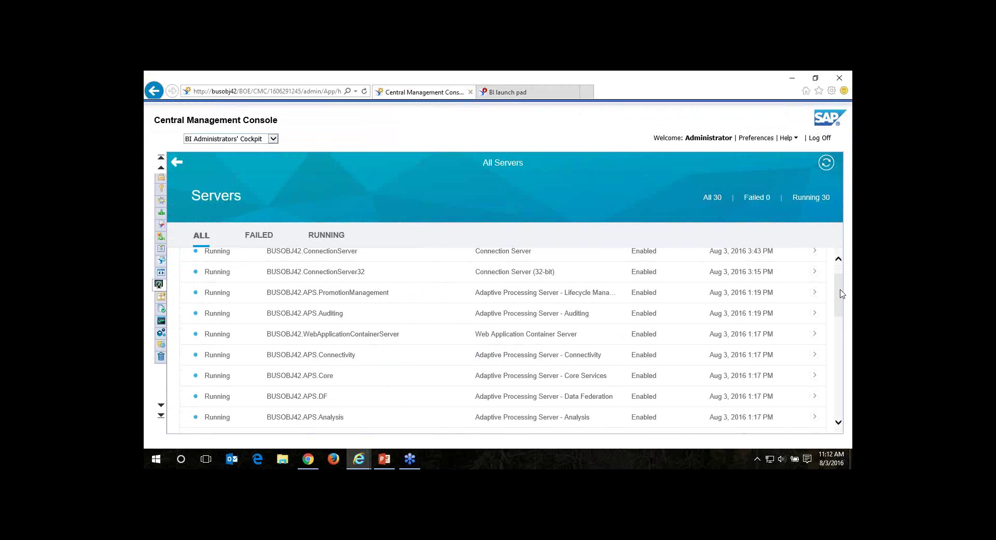
pyautogui.scroll(3, 514, 265)
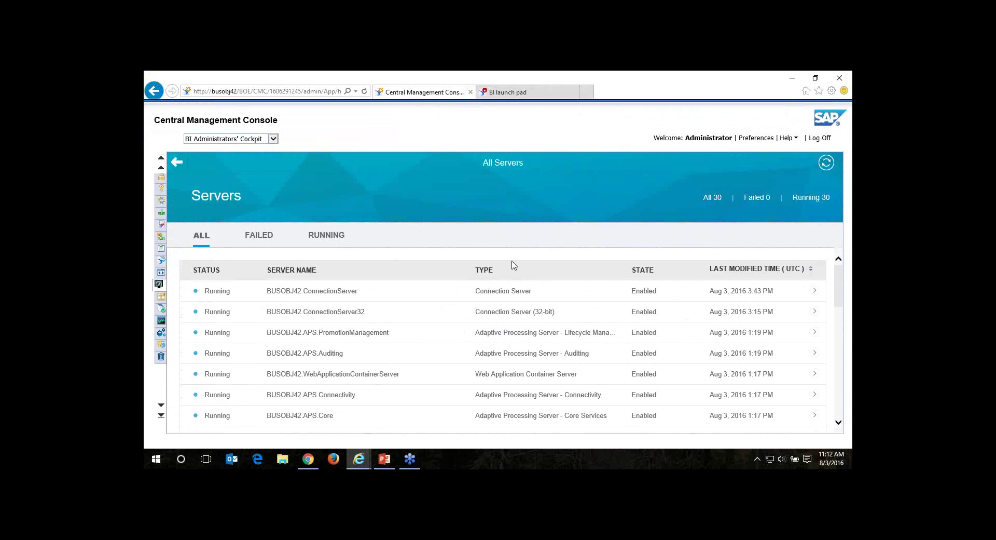
pyautogui.click(256, 240)
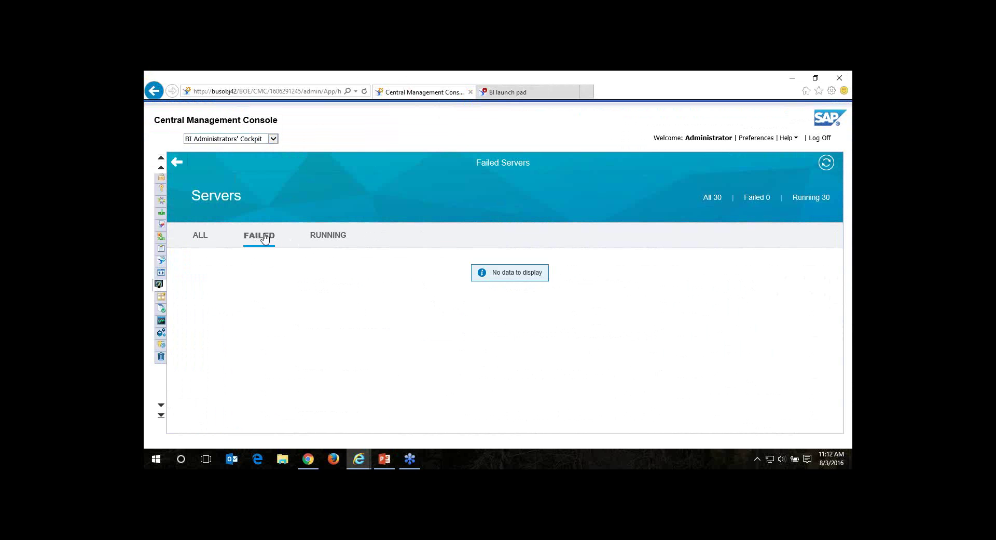
pyautogui.click(200, 239)
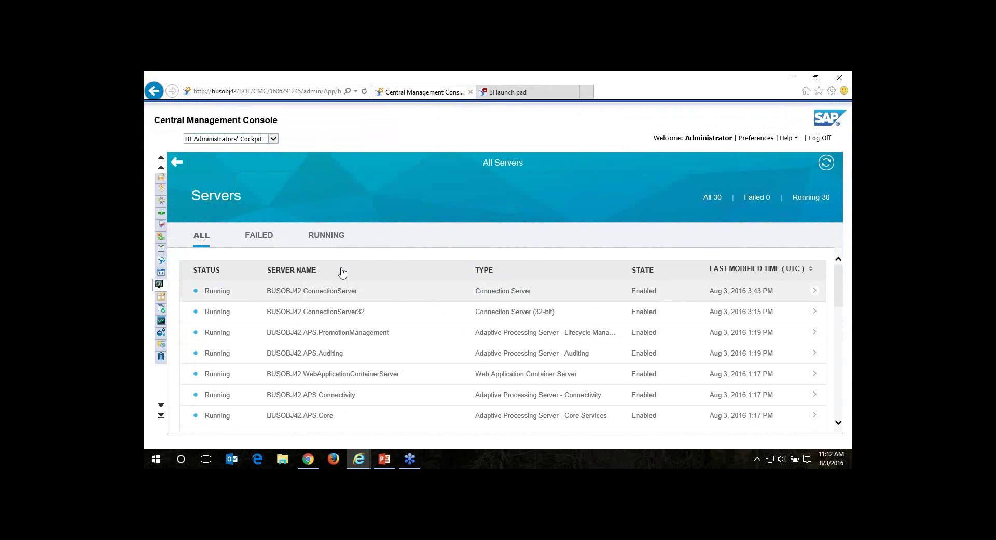
pyautogui.click(344, 374)
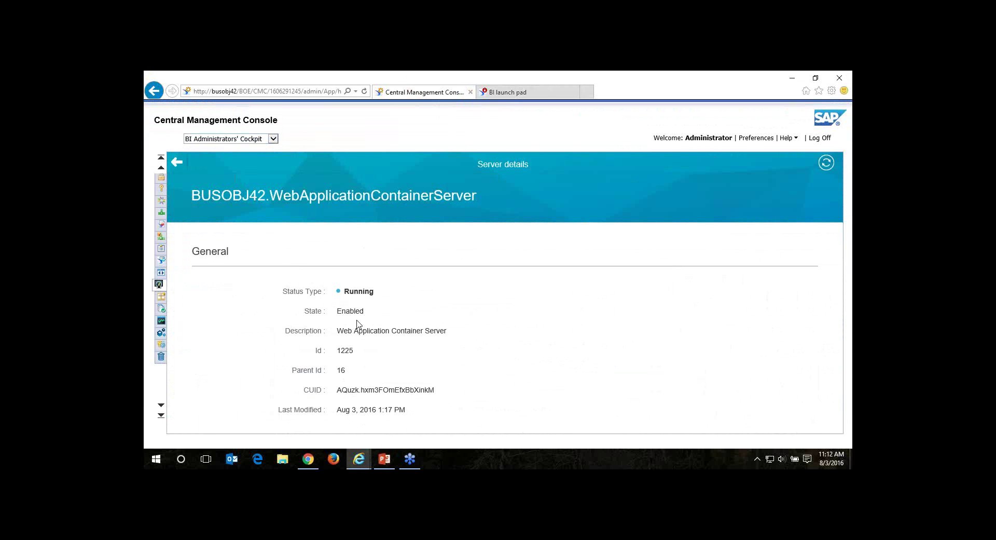
# Step: Go to the console's Servers area and display the Servers List
pyautogui.click(249, 140)
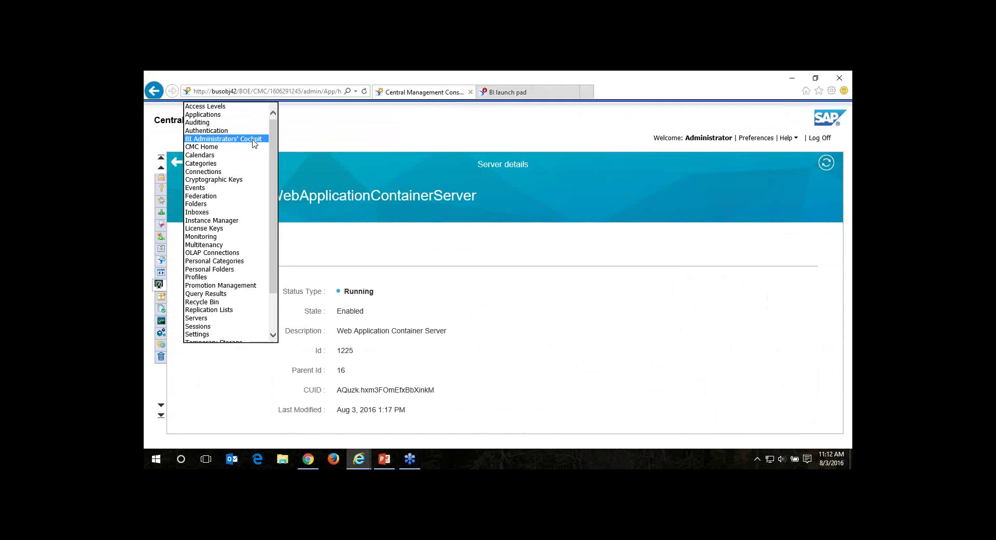
pyautogui.click(225, 318)
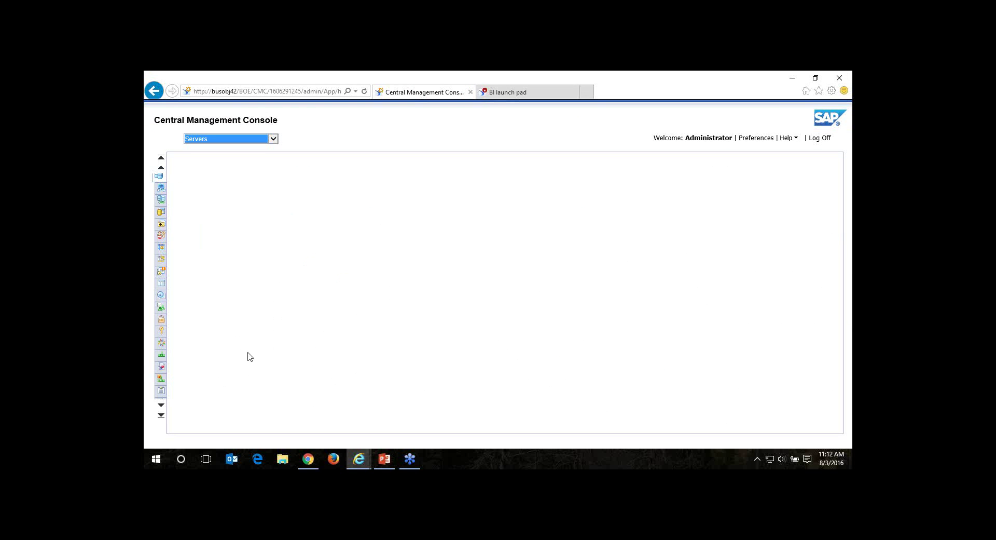
pyautogui.click(208, 196)
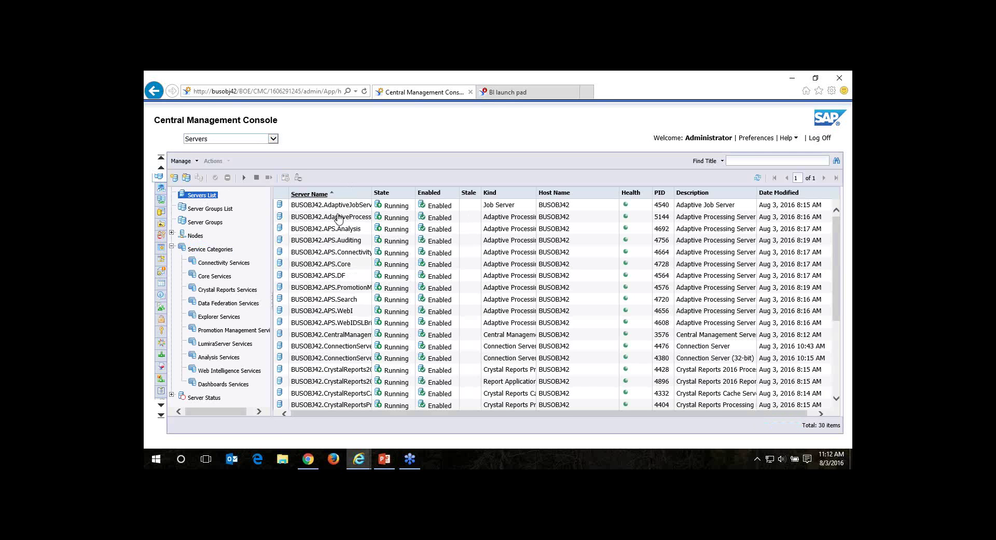
# Step: Return from the Servers area to the BI Administrators' Cockpit
pyautogui.click(273, 139)
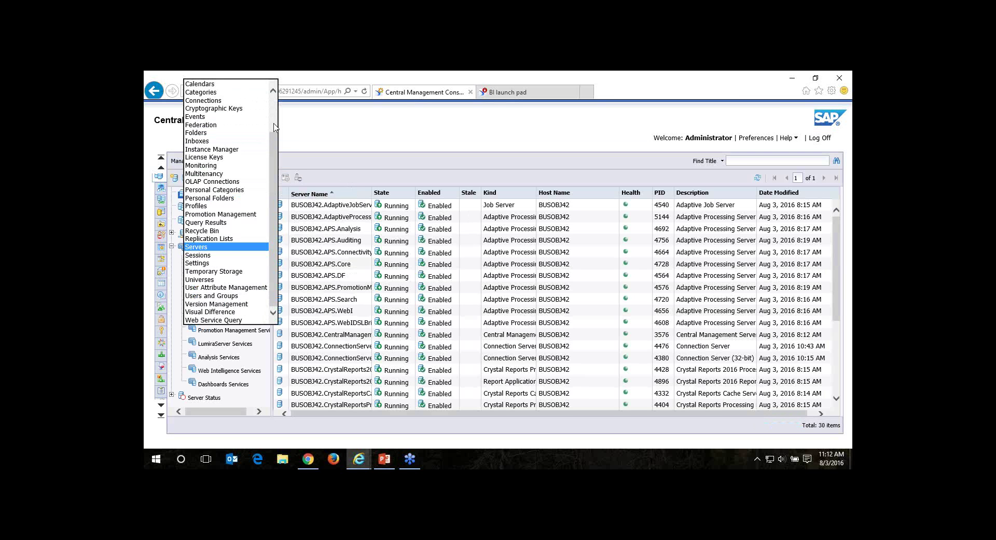
pyautogui.scroll(2, 274, 125)
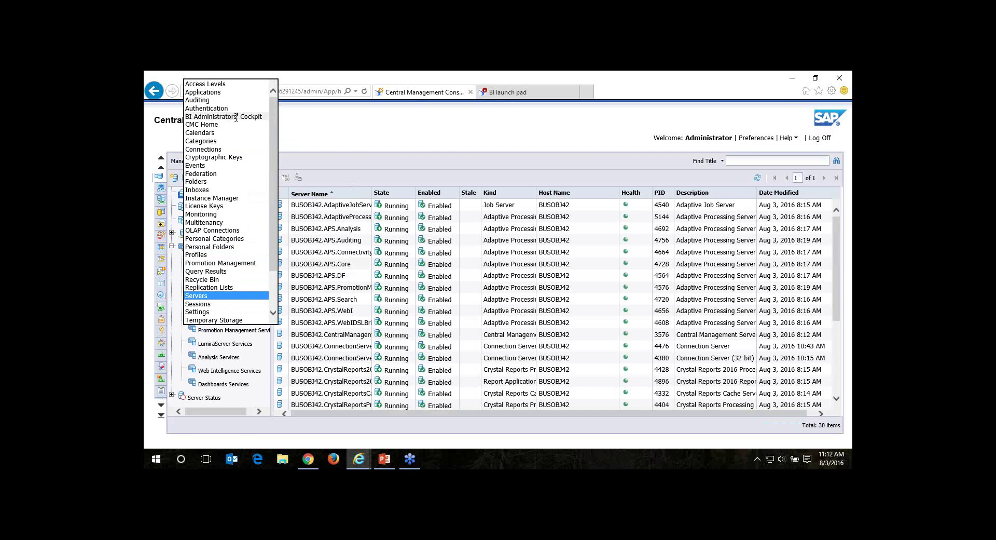
pyautogui.click(236, 118)
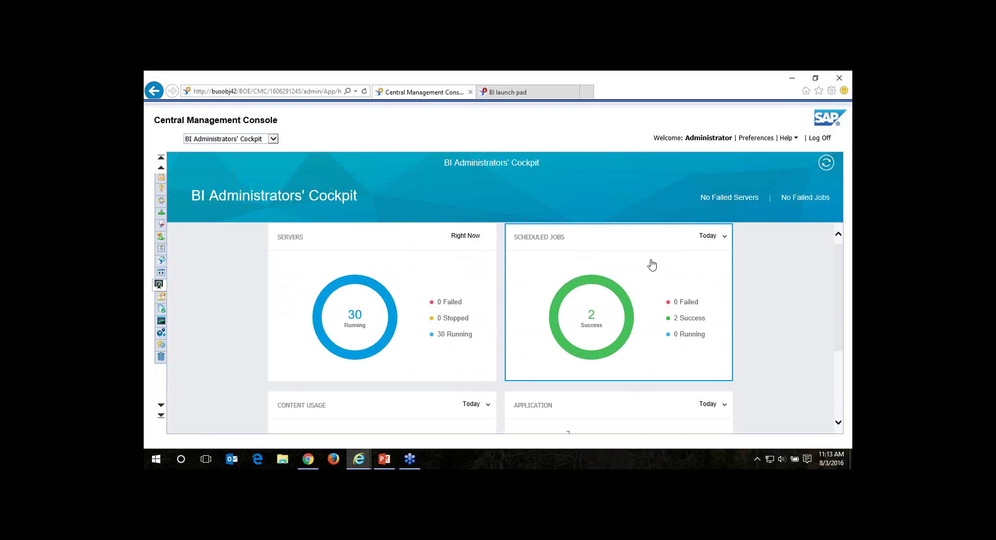
# Step: Review all scheduled jobs, the failed jobs and the job statistics, and return to the cockpit overview
pyautogui.click(662, 271)
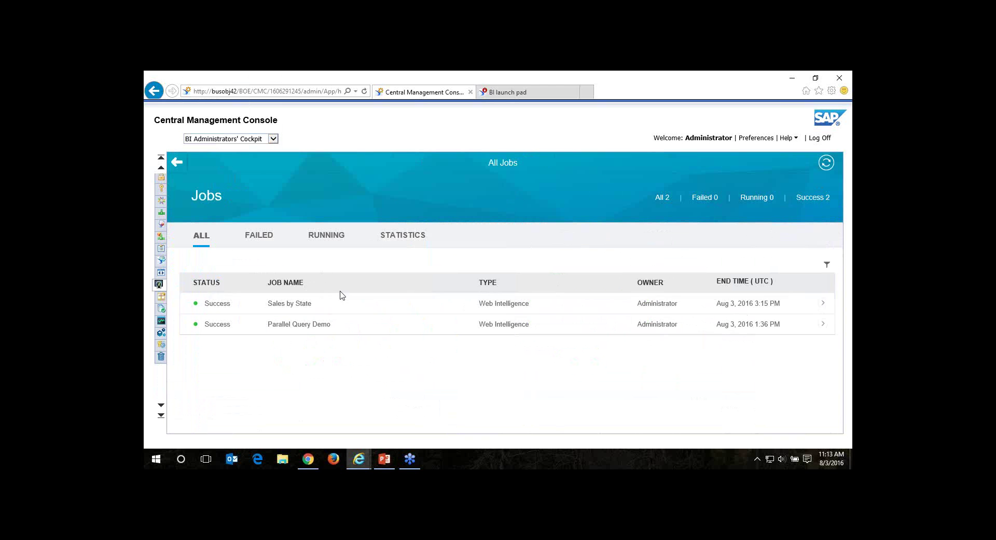
pyautogui.click(261, 238)
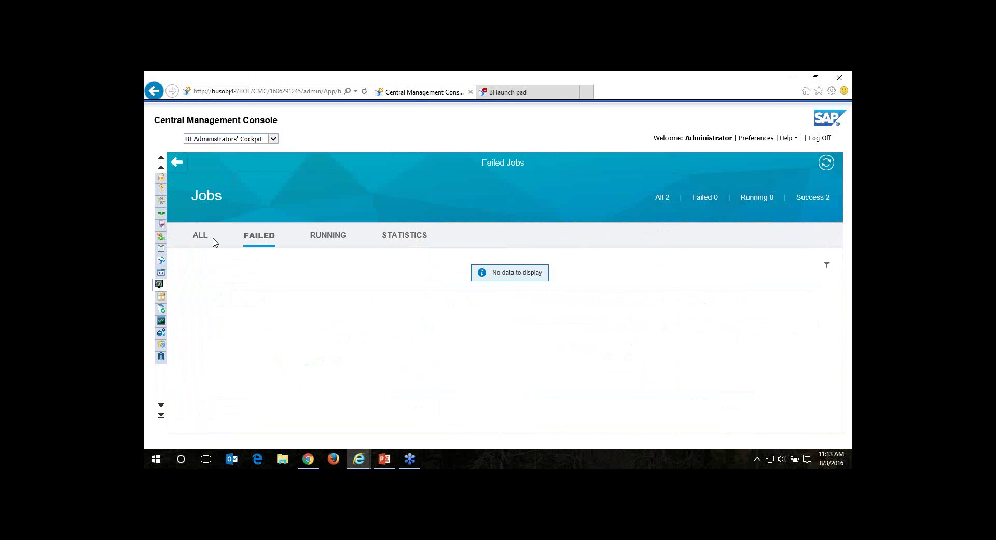
pyautogui.click(415, 243)
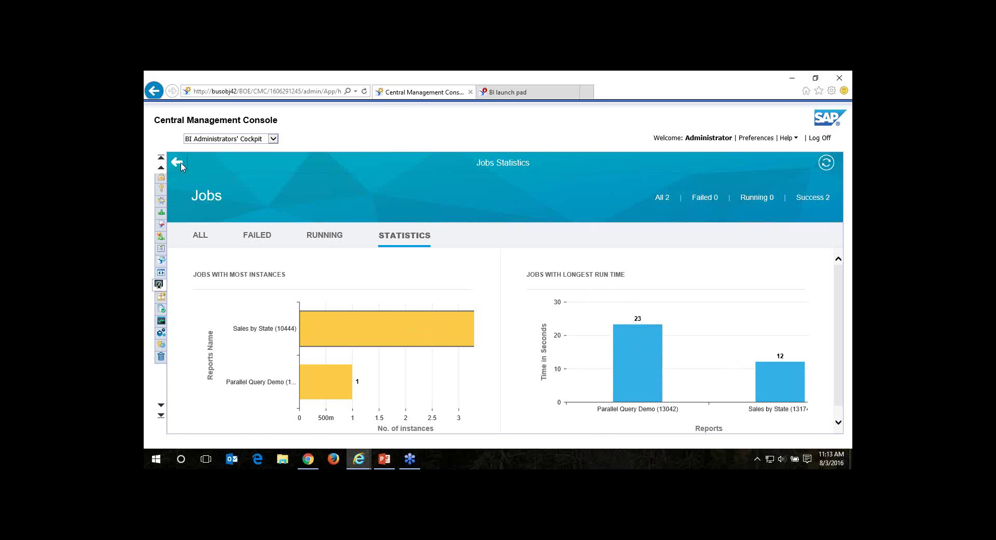
pyautogui.click(179, 164)
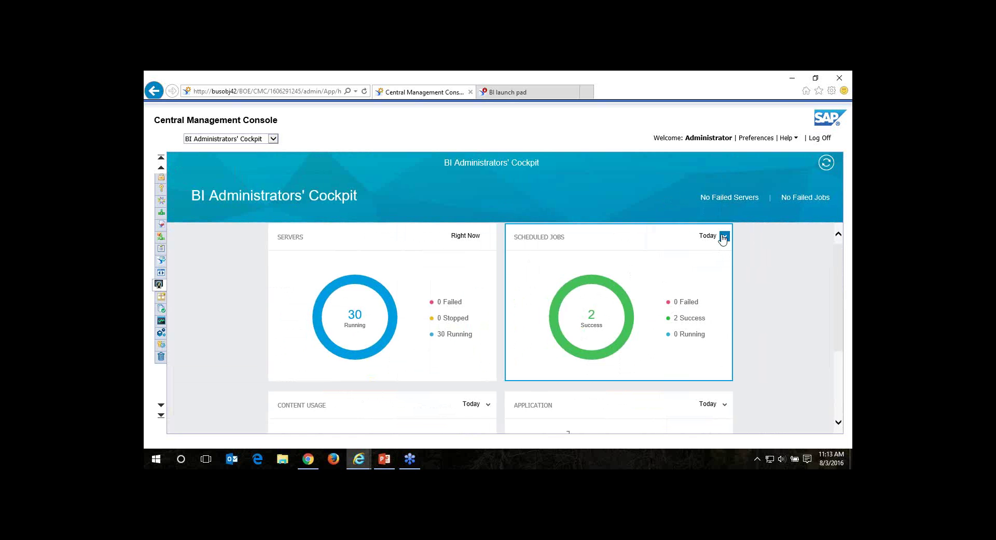
# Step: Set the time range of both the Scheduled Jobs and Content Usage tiles to Last 30 days
pyautogui.click(724, 237)
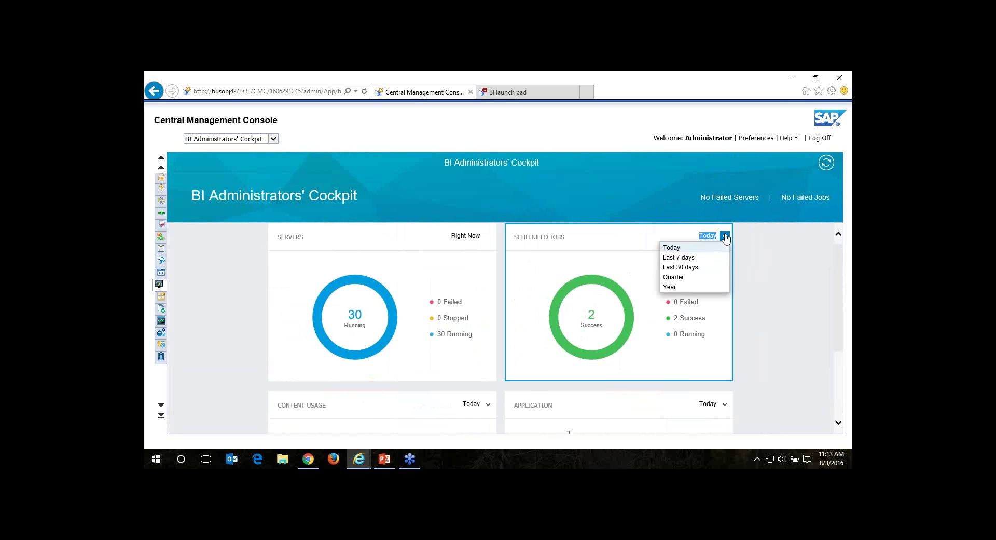
pyautogui.click(701, 268)
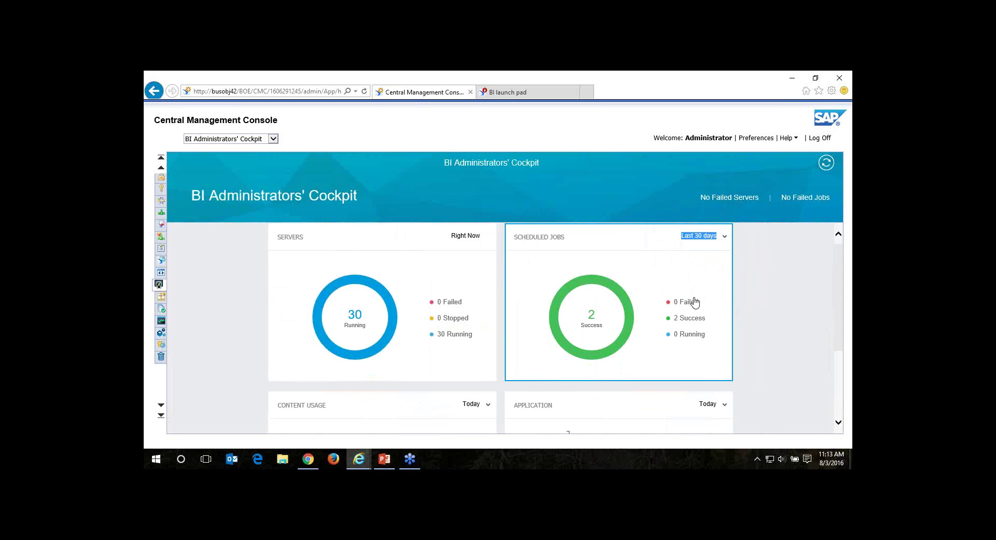
pyautogui.scroll(-2, 749, 287)
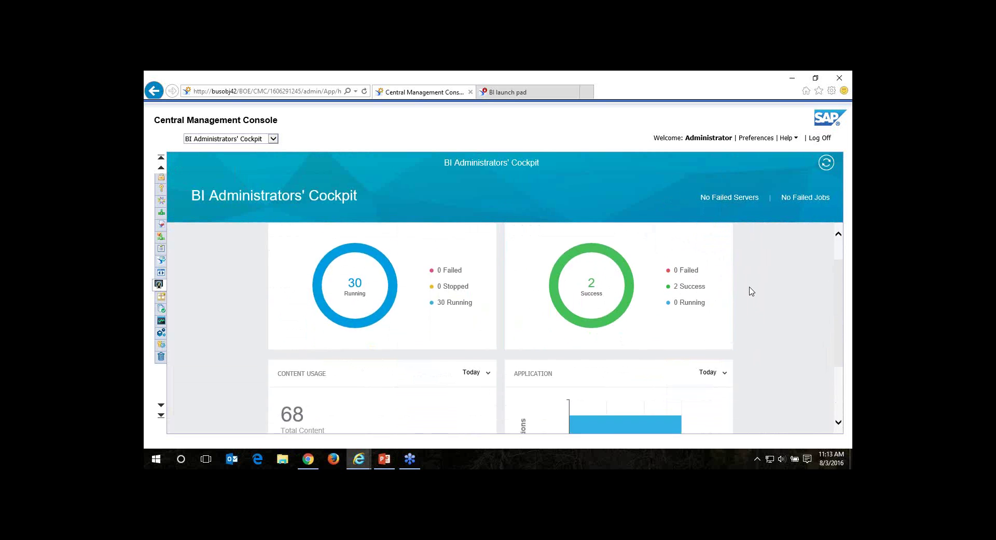
pyautogui.scroll(2, 748, 287)
pyautogui.scroll(-5, 750, 293)
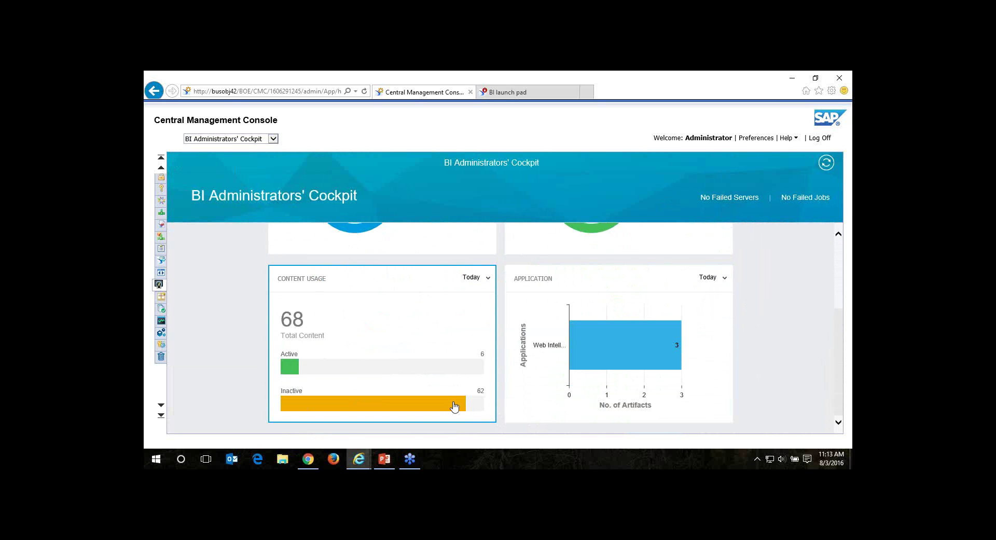
pyautogui.click(488, 278)
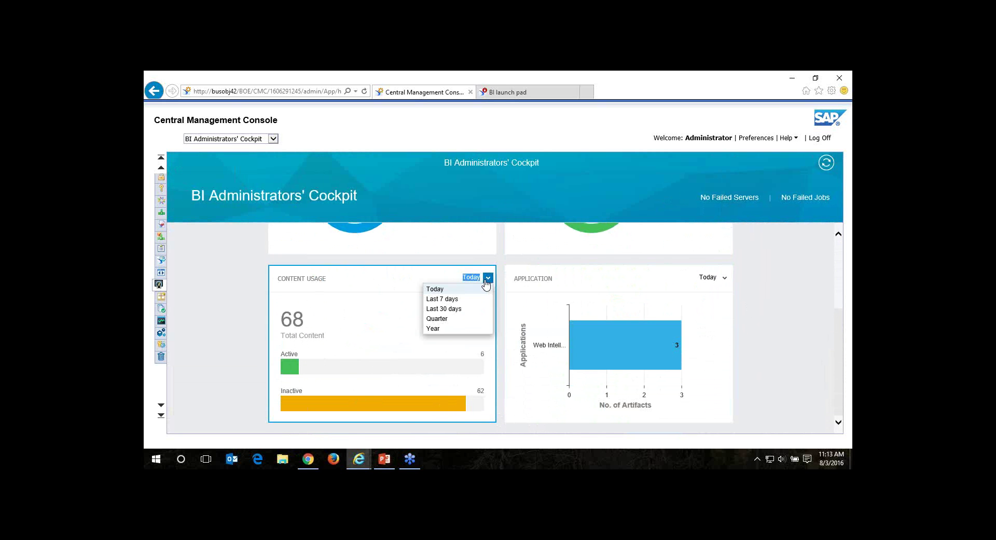
pyautogui.click(455, 309)
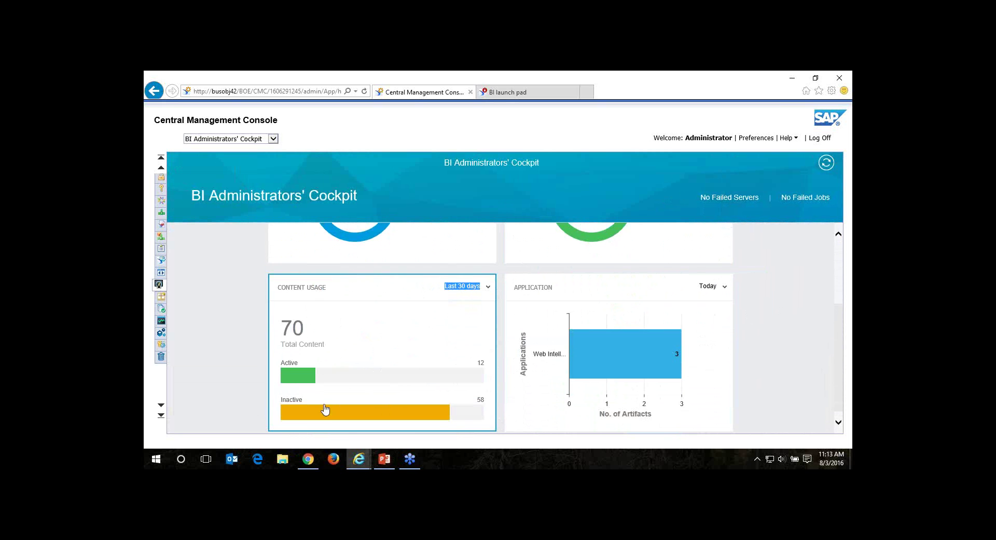
# Step: Examine the inactive content, active content and statistics under Content Usage, and return to the cockpit overview
pyautogui.click(293, 374)
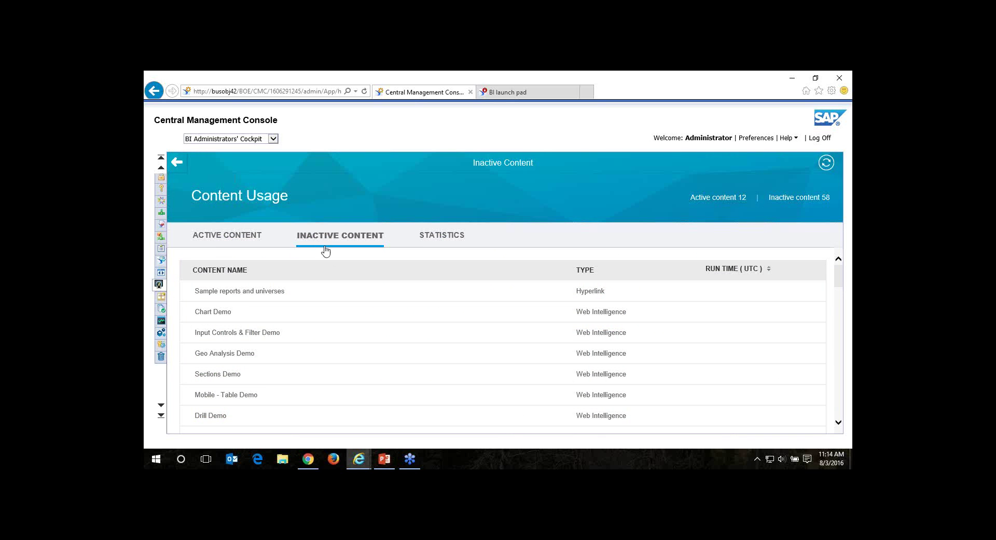
pyautogui.scroll(-3, 346, 312)
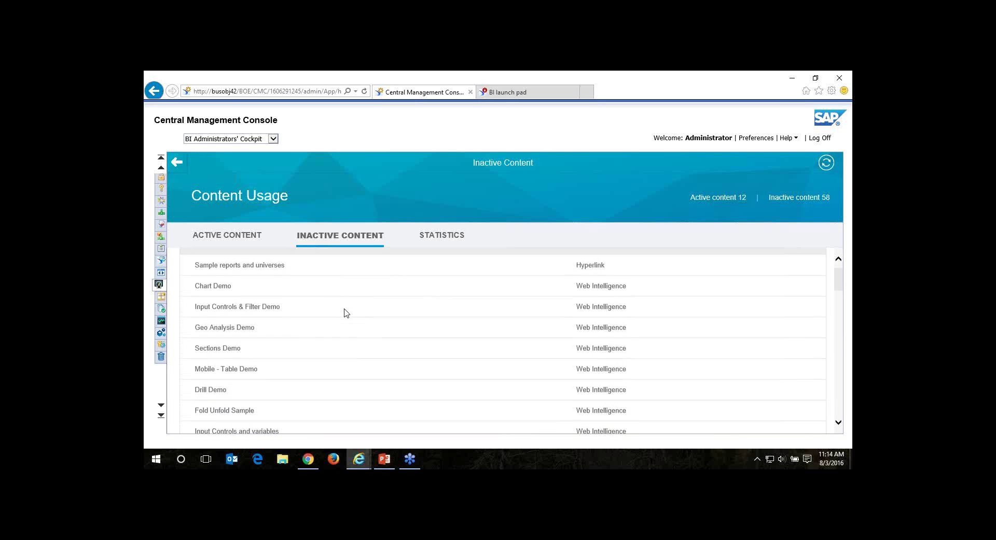
pyautogui.scroll(-5, 348, 316)
pyautogui.scroll(5, 349, 316)
pyautogui.scroll(5, 350, 317)
pyautogui.click(239, 238)
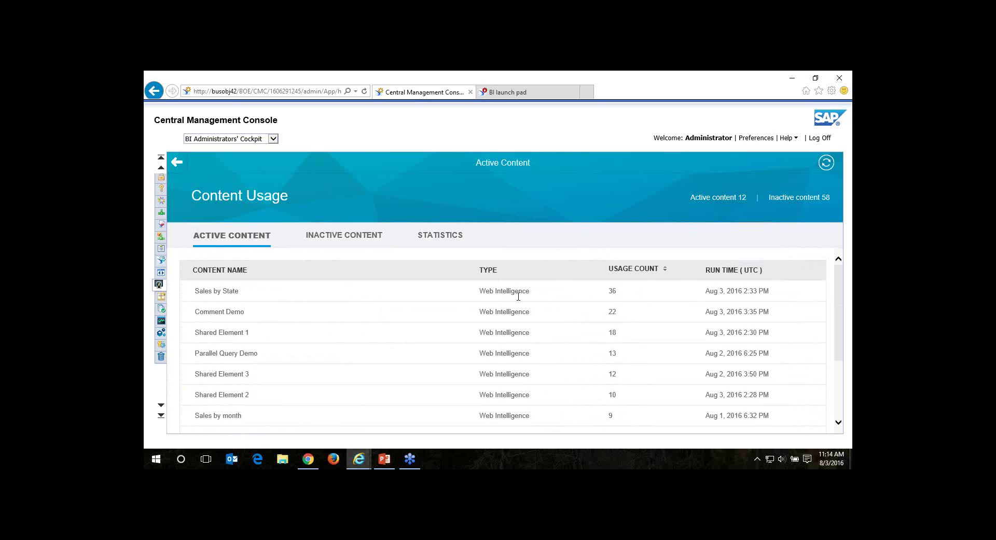
pyautogui.click(442, 240)
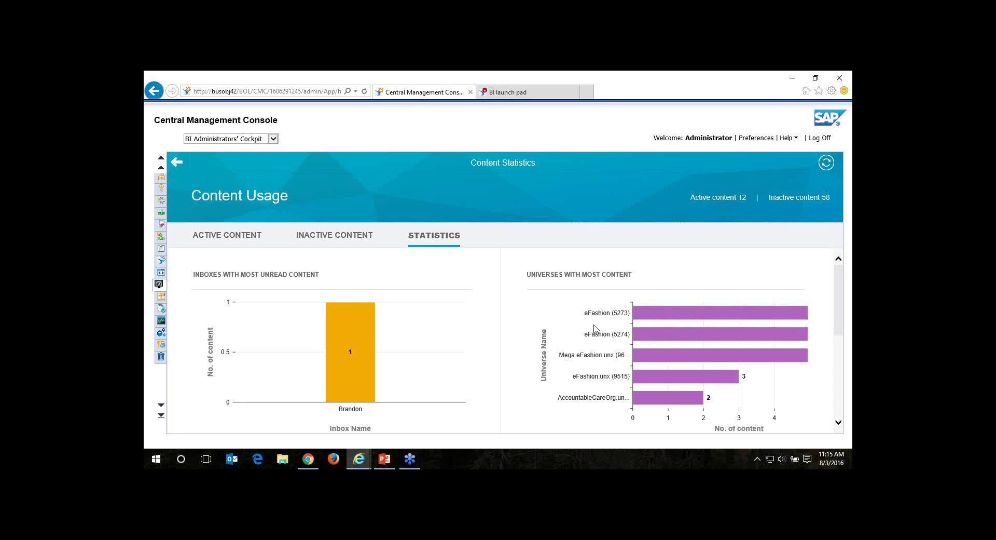
pyautogui.click(178, 163)
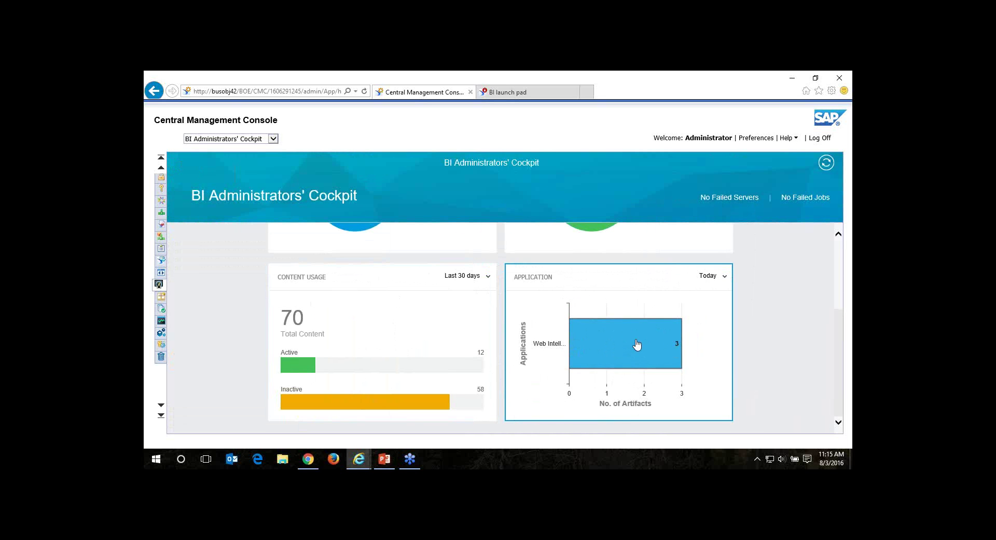
# Step: Check the Application tile's usage for Last 30 days and set its time range to Quarter
pyautogui.click(725, 278)
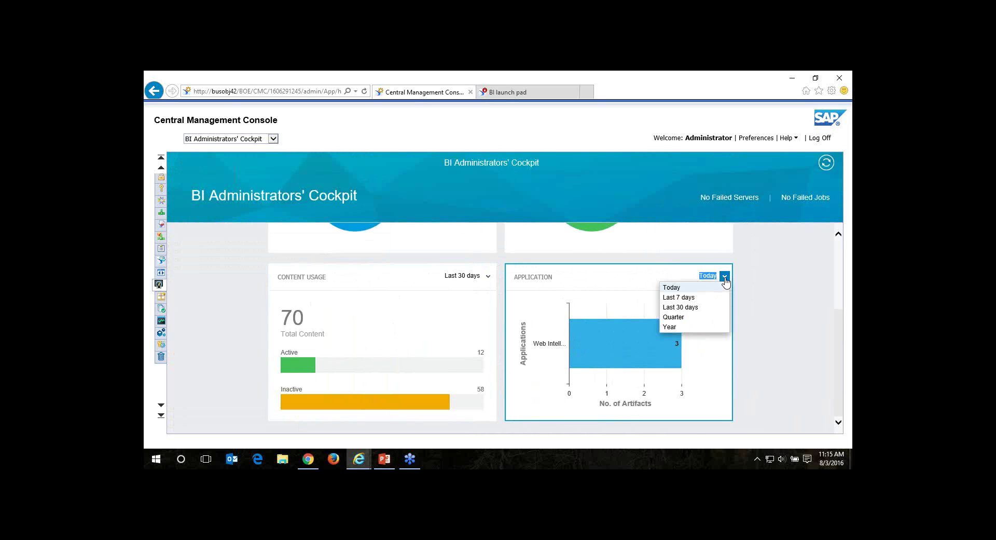
pyautogui.click(700, 307)
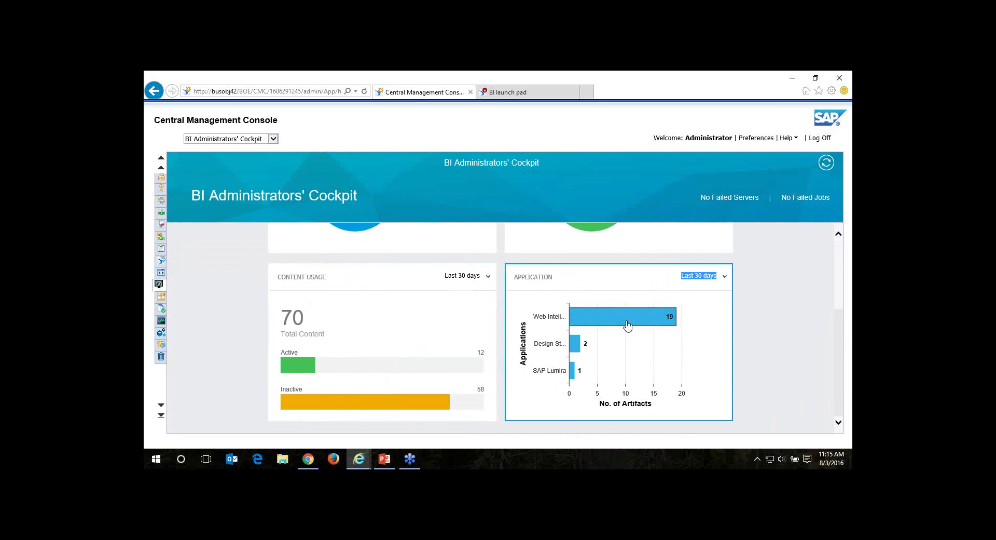
pyautogui.click(724, 275)
pyautogui.click(706, 321)
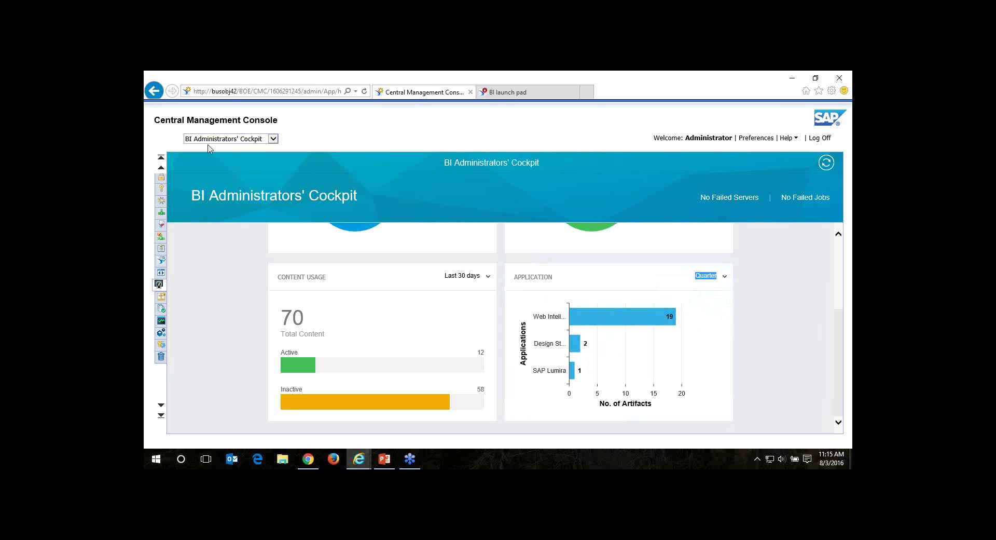
# Step: Switch to the PowerPoint slide show and advance through the Parallel Queries slides to Benefits of Parallel Queries
pyautogui.click(383, 459)
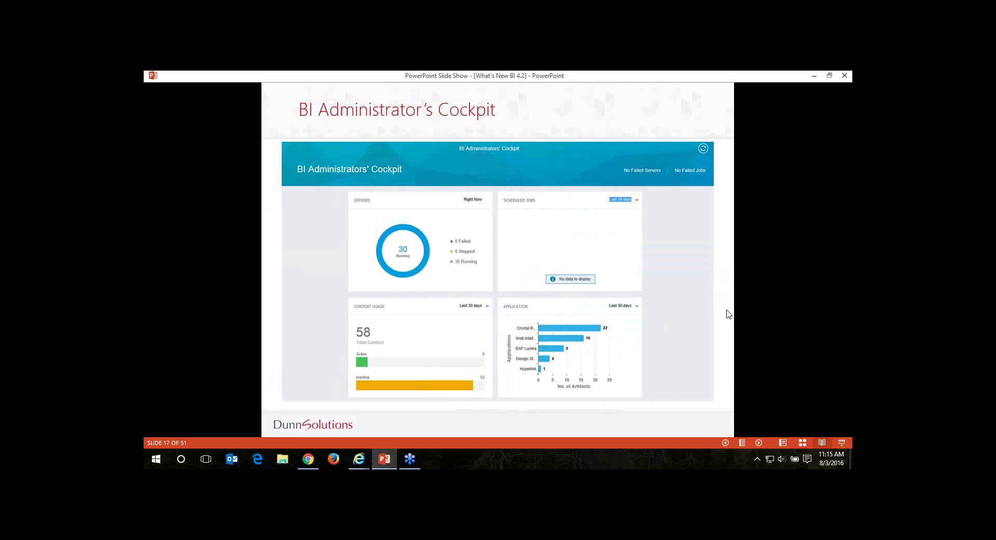
pyautogui.click(749, 308)
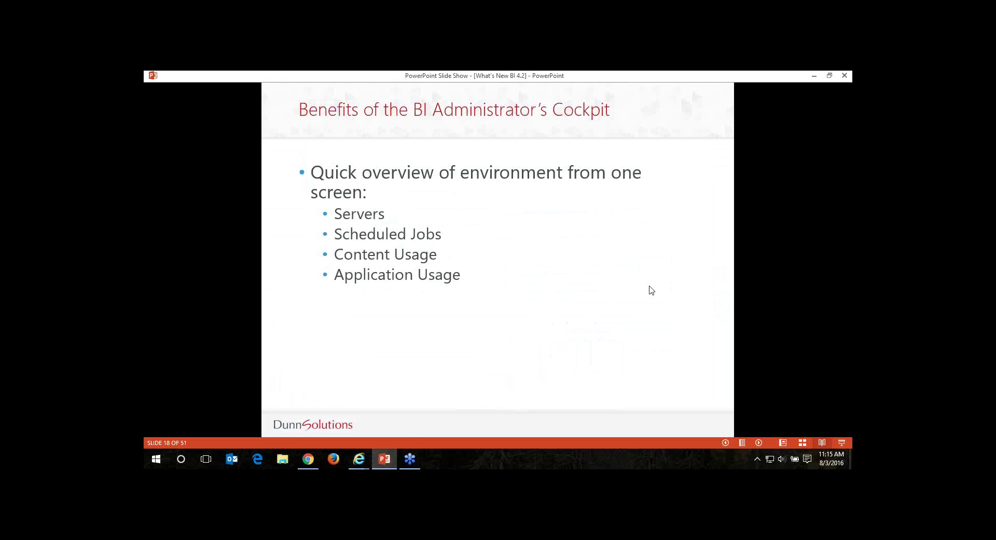
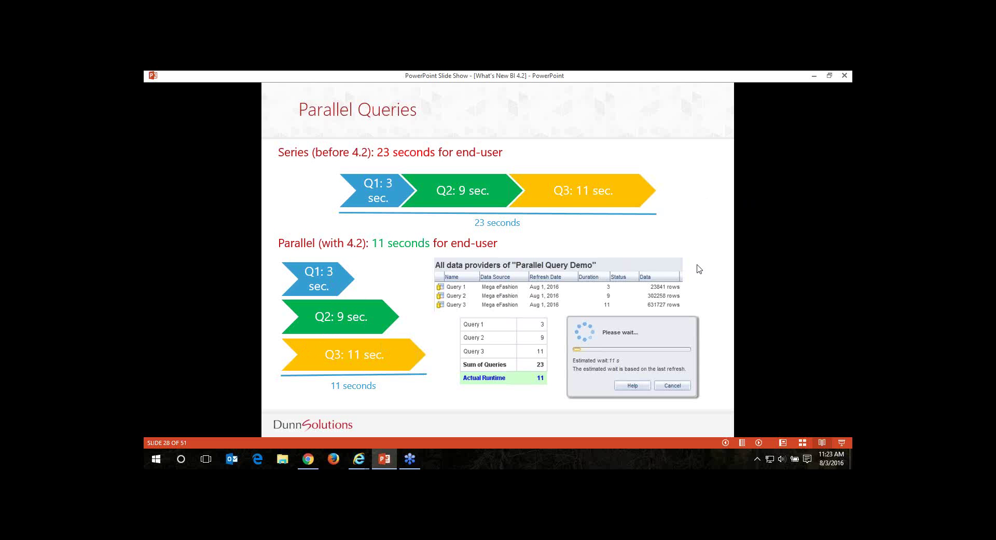
pyautogui.click(700, 232)
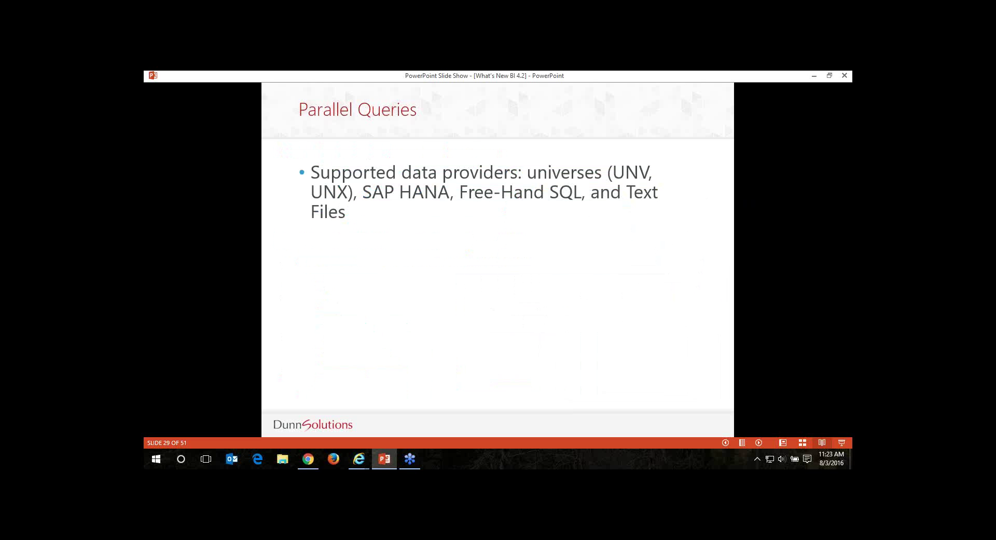
pyautogui.press('Right')
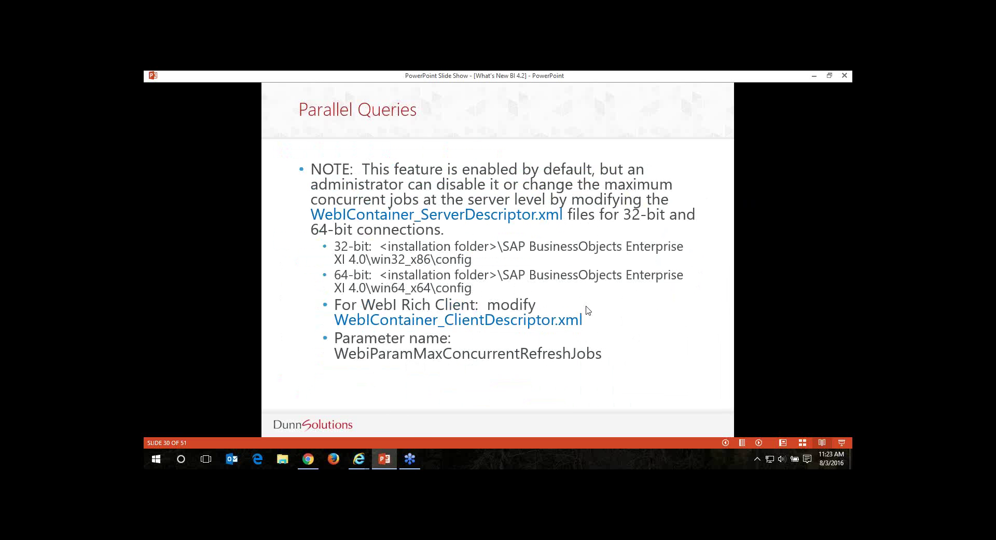
pyautogui.click(675, 331)
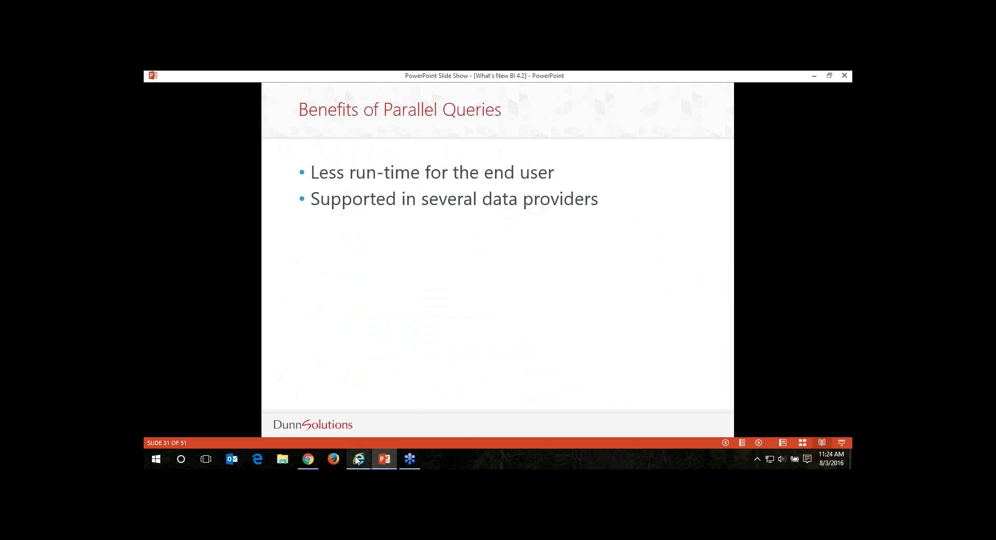
# Step: Open Parallel Query Demo from the DSG Demos folder in BI launch pad in Design mode and display the Query 1 duration cell's formula
pyautogui.moveTo(358, 458)
pyautogui.click(423, 407)
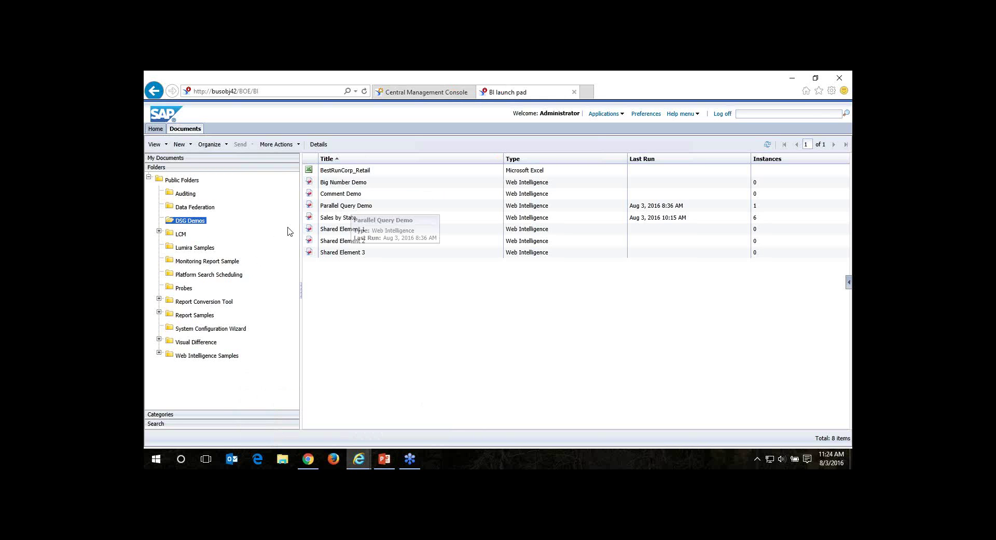
pyautogui.click(332, 207)
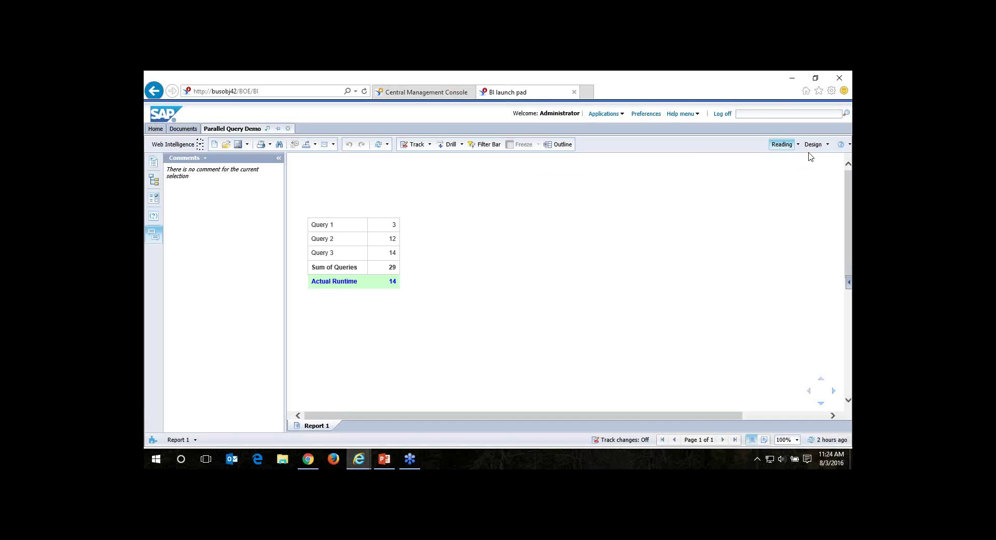
pyautogui.click(813, 145)
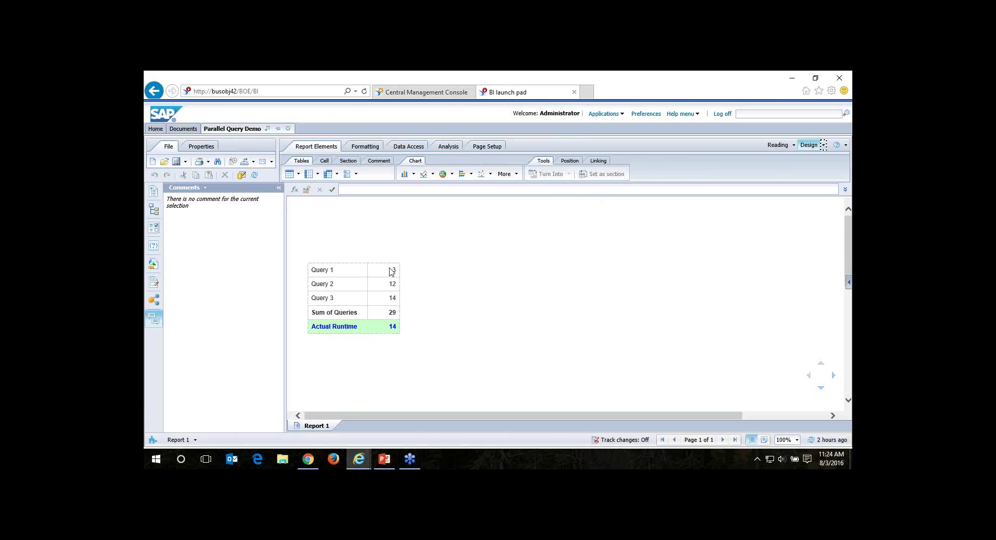
pyautogui.click(395, 269)
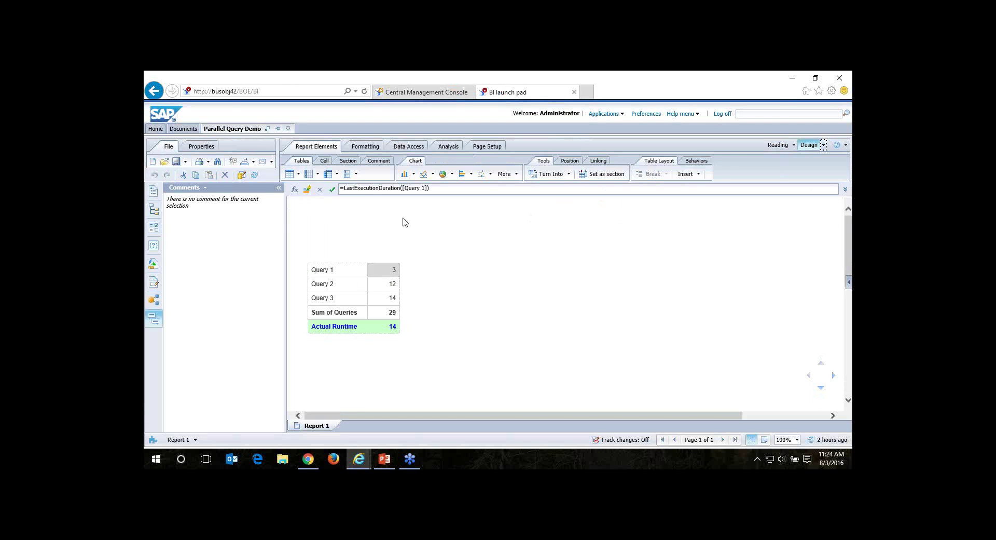
# Step: Review the result objects of Query 1, Query 2 and Query 3 in the Query Panel, and refresh the document's data
pyautogui.click(245, 175)
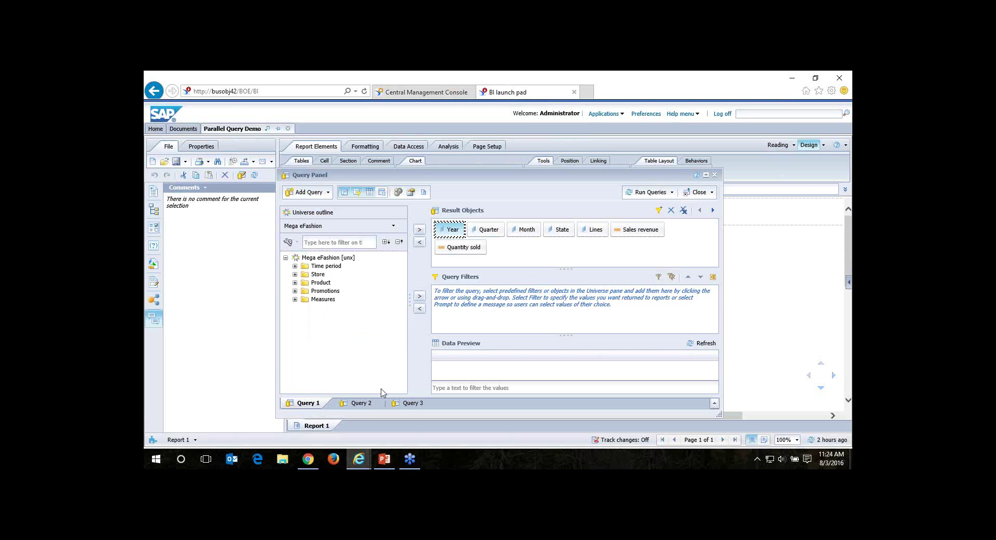
pyautogui.click(365, 403)
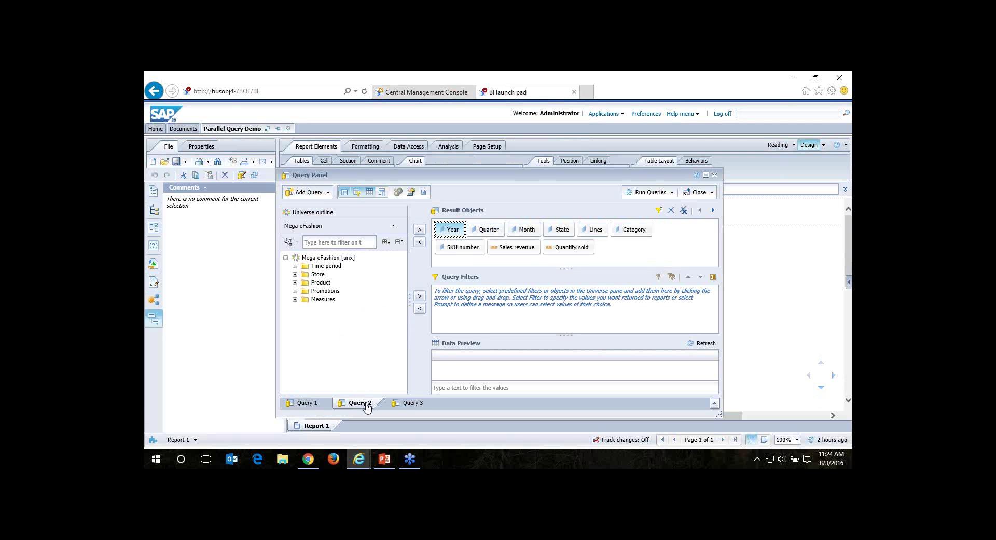
pyautogui.click(404, 403)
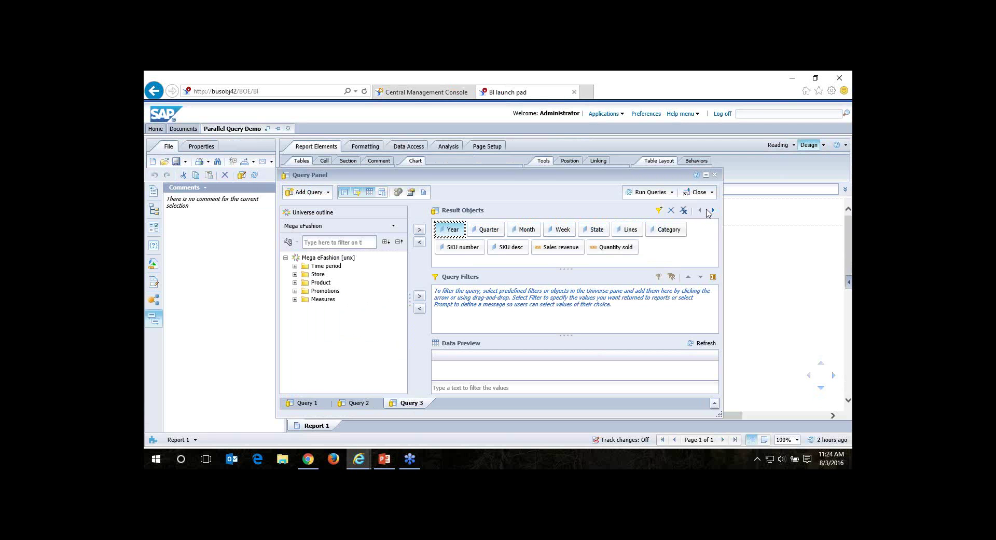
pyautogui.click(715, 178)
pyautogui.click(517, 313)
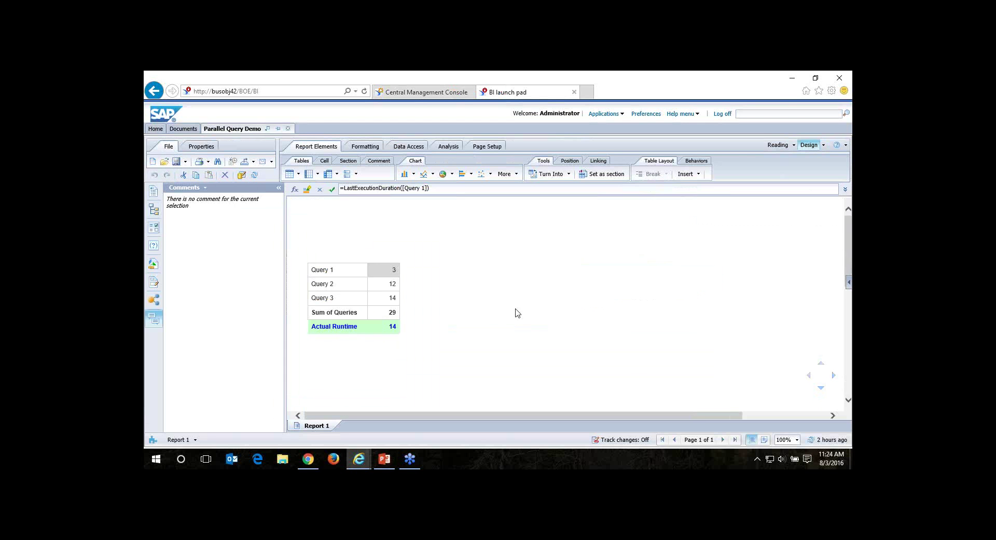
pyautogui.click(254, 176)
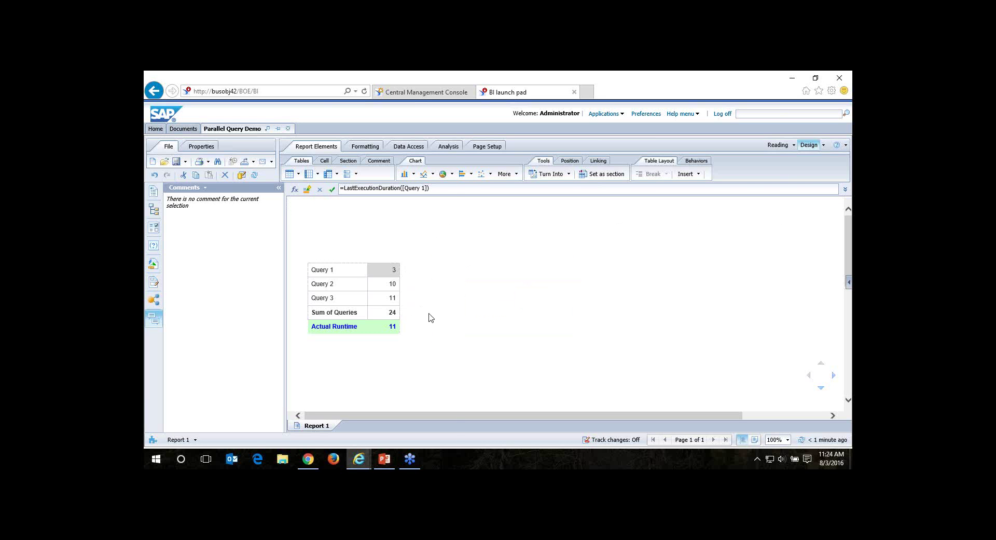
# Step: Open Notepad and copy the Query 1 duration formula =LastExecutionDuration([Query 1]) into it
pyautogui.press('super')
pyautogui.write('notepad')
pyautogui.press('Return')
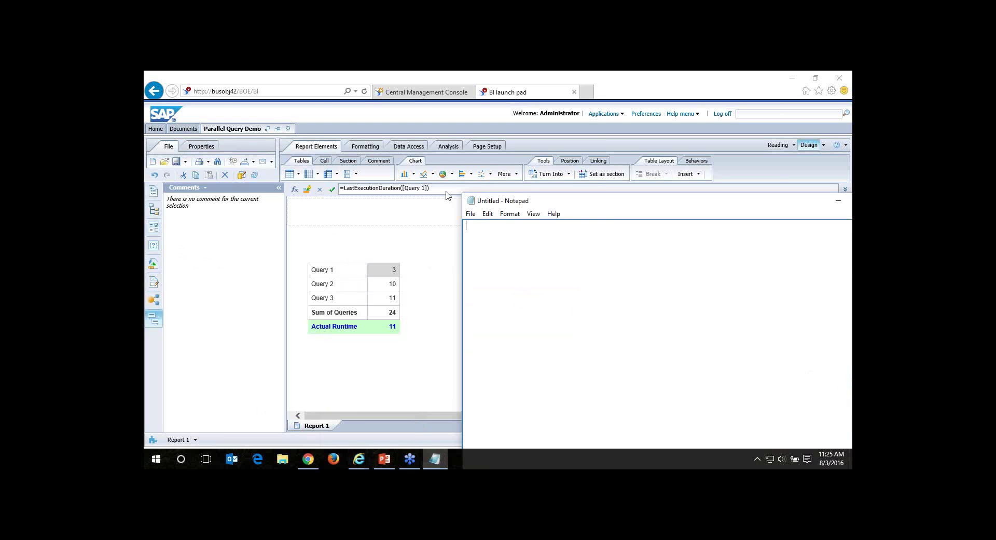
pyautogui.click(437, 188)
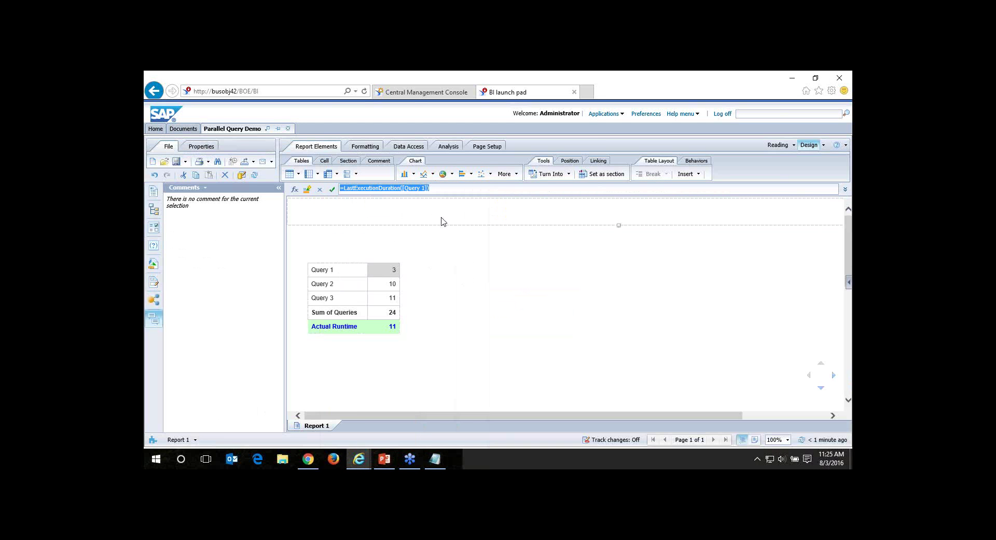
pyautogui.hotkey('ctrl', 'c')
pyautogui.hotkey('alt', 'Tab')
pyautogui.hotkey('ctrl', 'v')
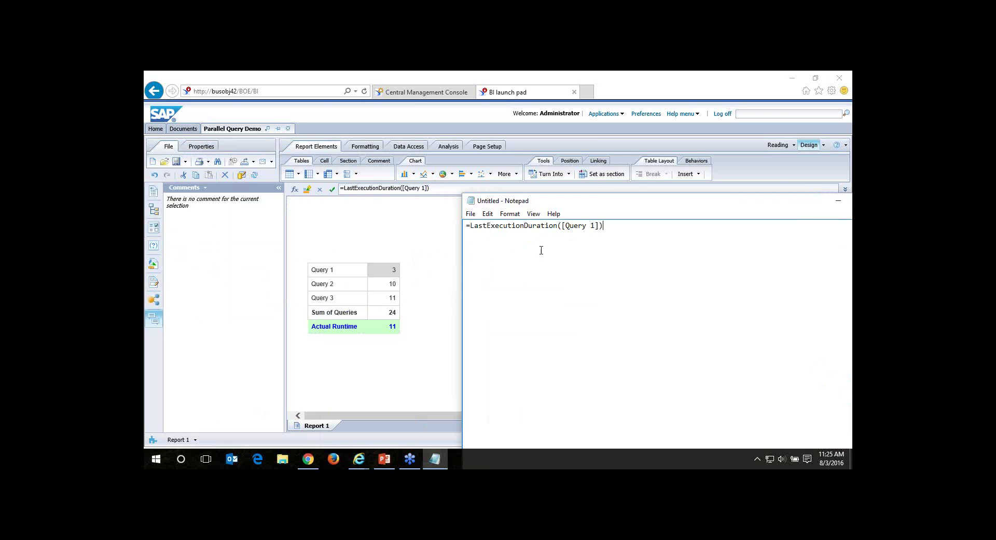
# Step: Copy the Actual Runtime formula =LastExecutionDuration() into Notepad below the Query 1 formula
pyautogui.click(390, 326)
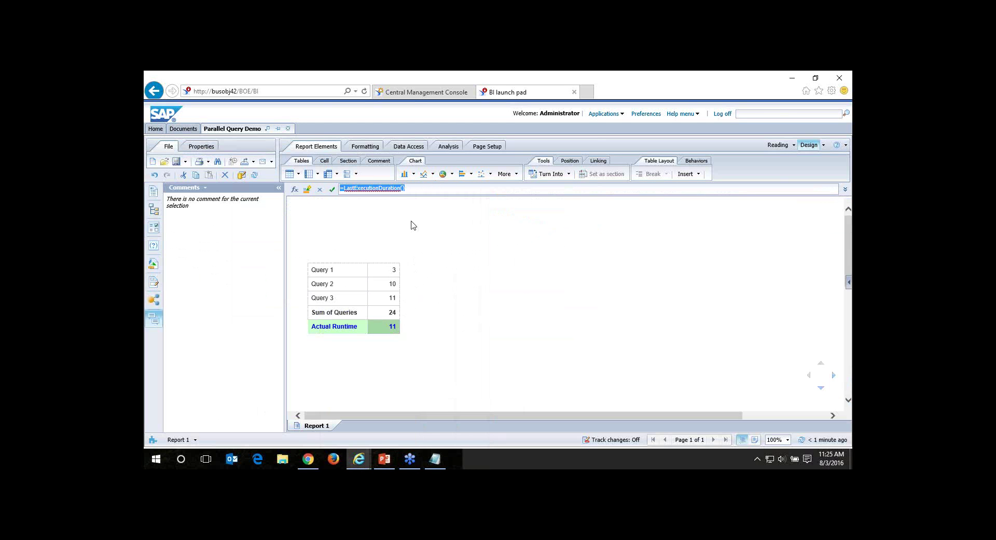
pyautogui.click(428, 189)
pyautogui.click(319, 189)
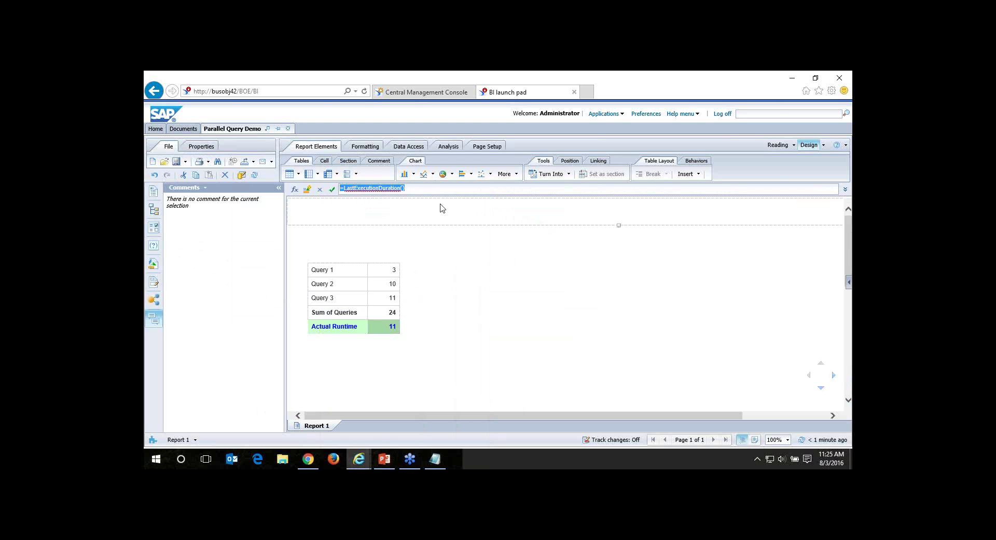
pyautogui.hotkey('alt', 'Tab')
pyautogui.hotkey('ctrl', 'v')
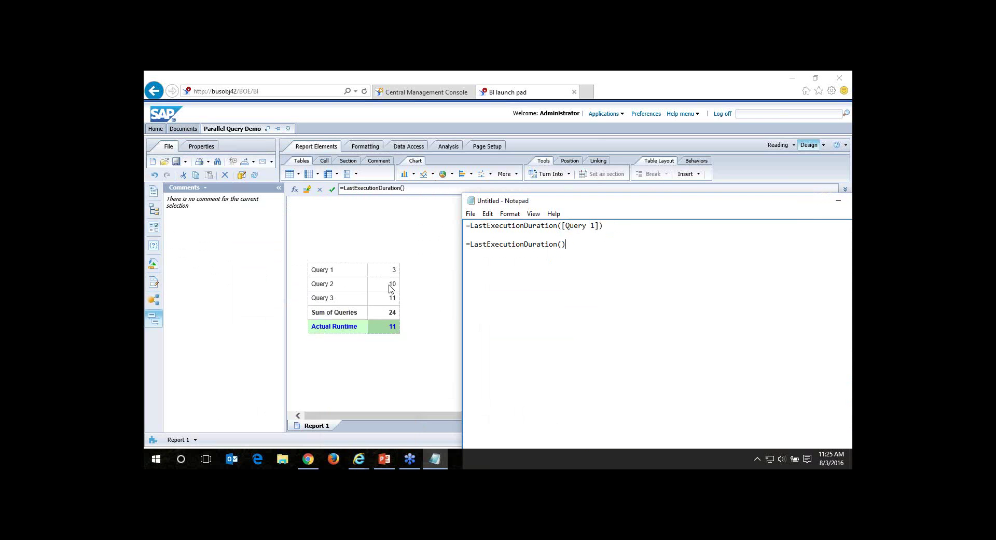
# Step: Inspect the Sum of Queries and Actual Runtime formulas, and switch to PowerPoint to show the Big Numbers slide
pyautogui.click(389, 312)
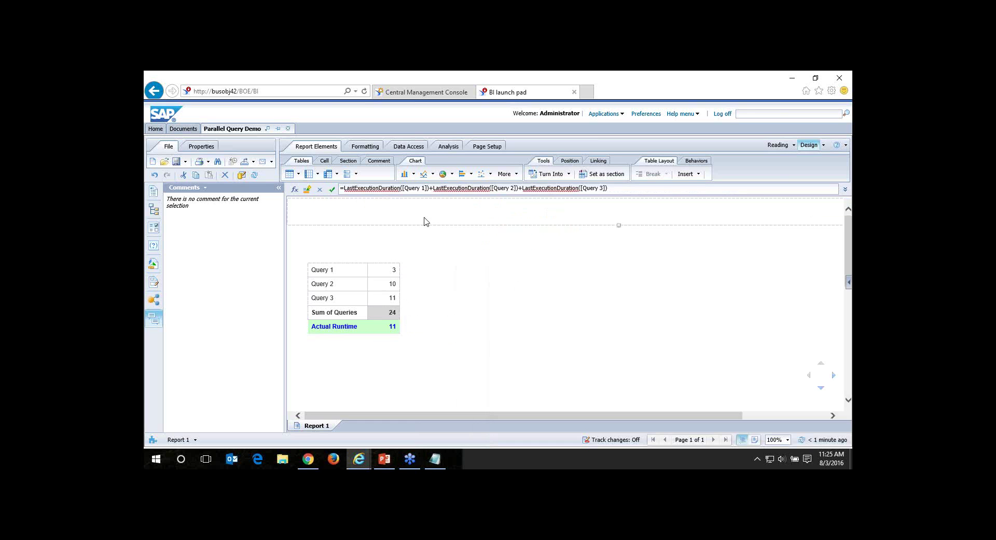
pyautogui.click(392, 328)
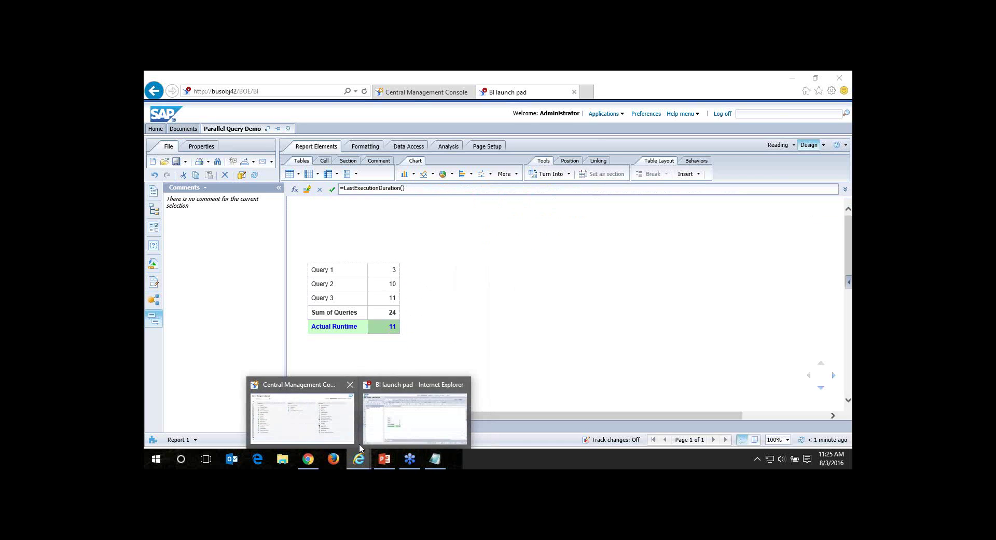
pyautogui.click(391, 459)
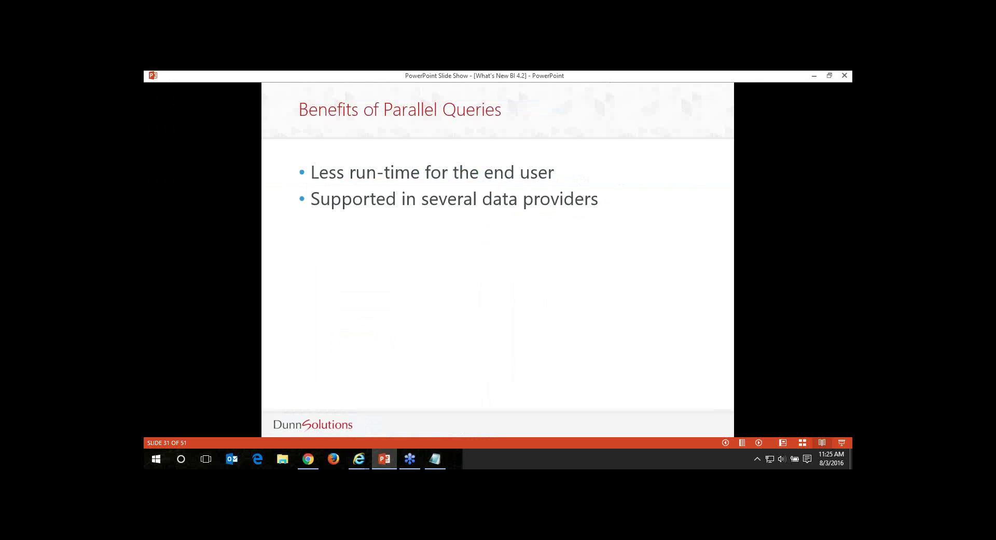
pyautogui.press('Right')
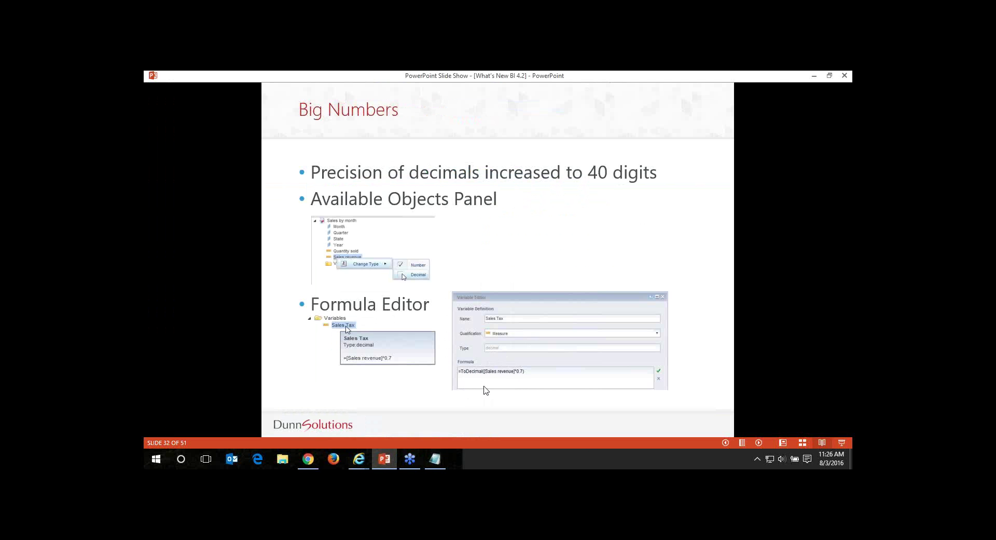
# Step: Switch back to BI launch pad and close Parallel Query Demo, discarding unsaved modifications
pyautogui.click(359, 458)
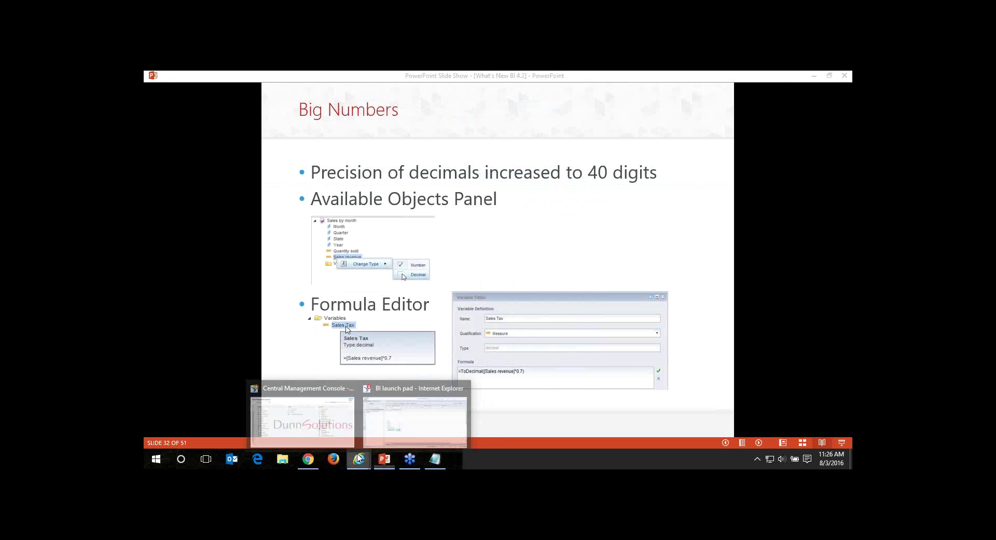
pyautogui.click(406, 400)
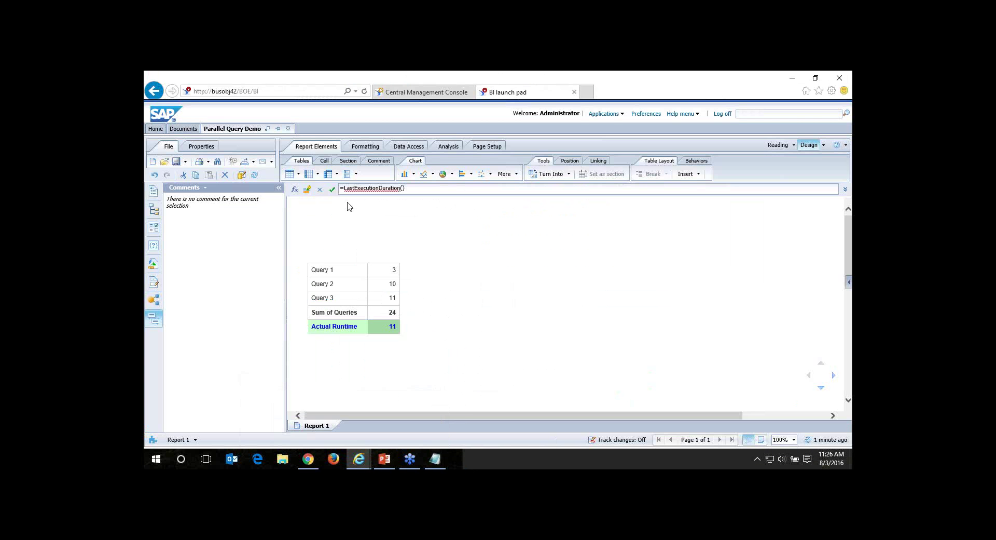
pyautogui.click(288, 128)
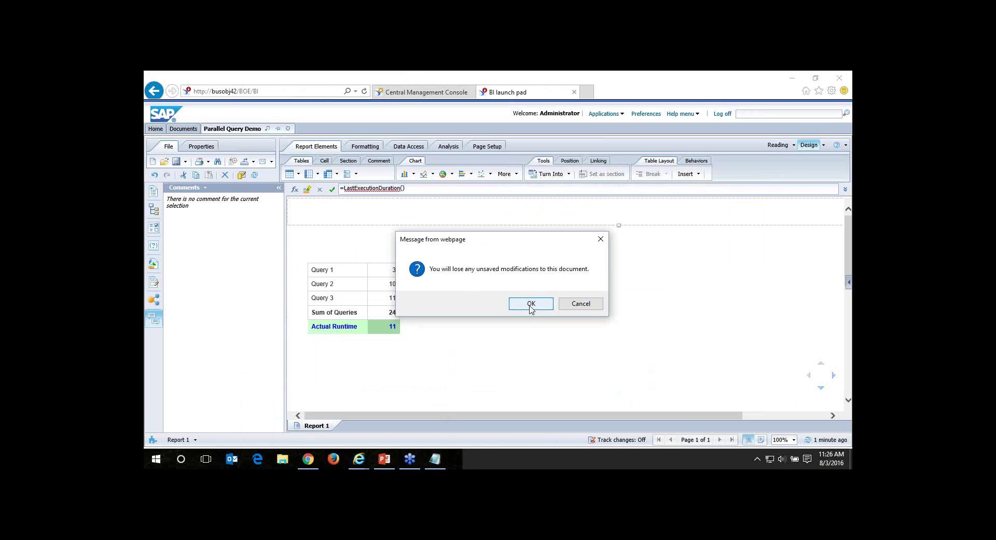
pyautogui.click(531, 304)
# Step: Open the Big Number Demo document from the DSG Demos folder and switch it to Design mode
pyautogui.click(356, 184)
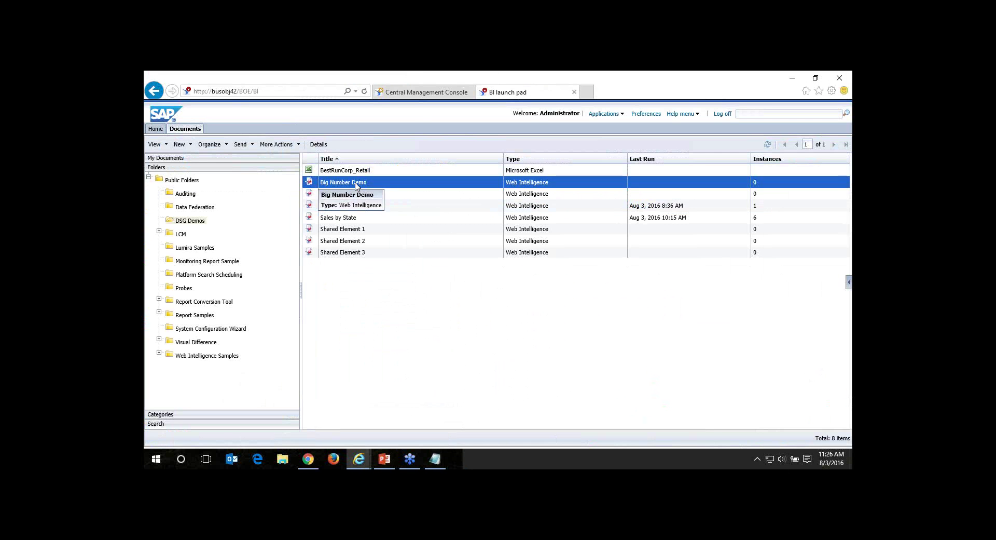
pyautogui.doubleClick(356, 184)
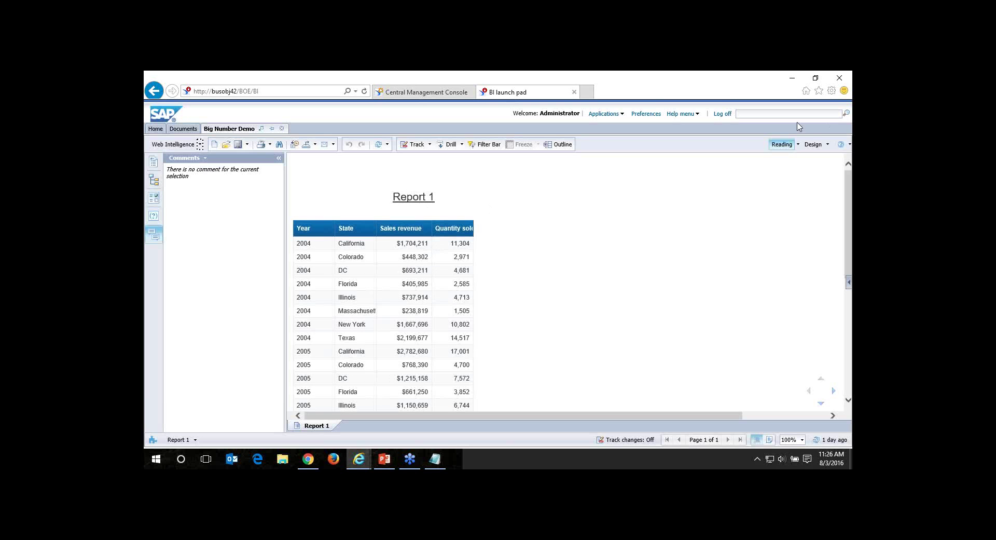
pyautogui.click(813, 144)
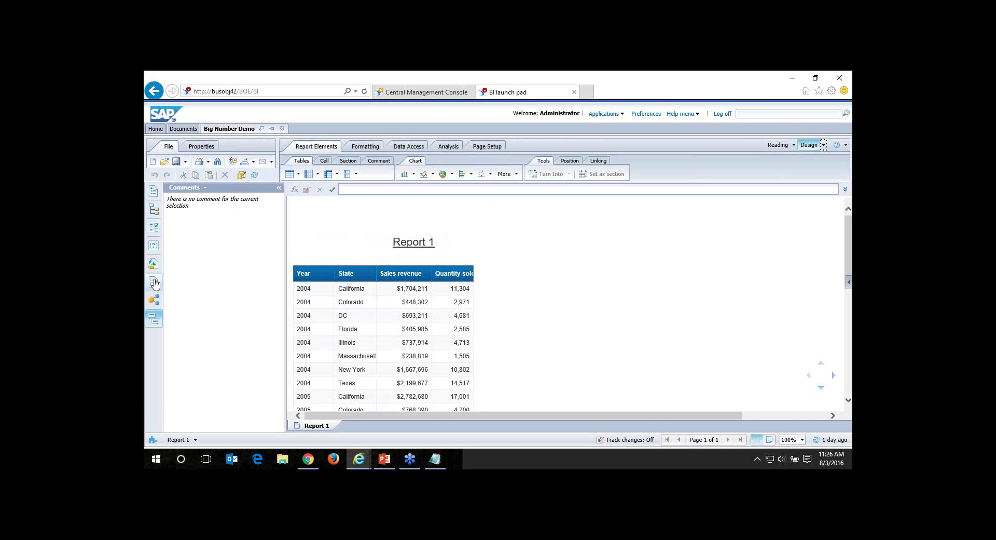
# Step: List the report's available objects and view the Change Type options for the Sales revenue measure
pyautogui.click(154, 263)
pyautogui.click(208, 246)
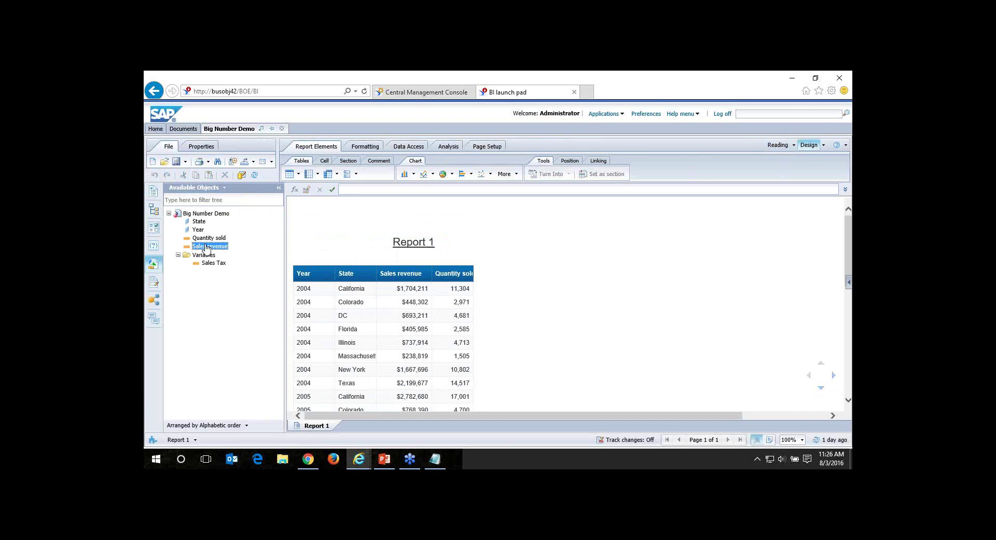
pyautogui.rightClick(208, 247)
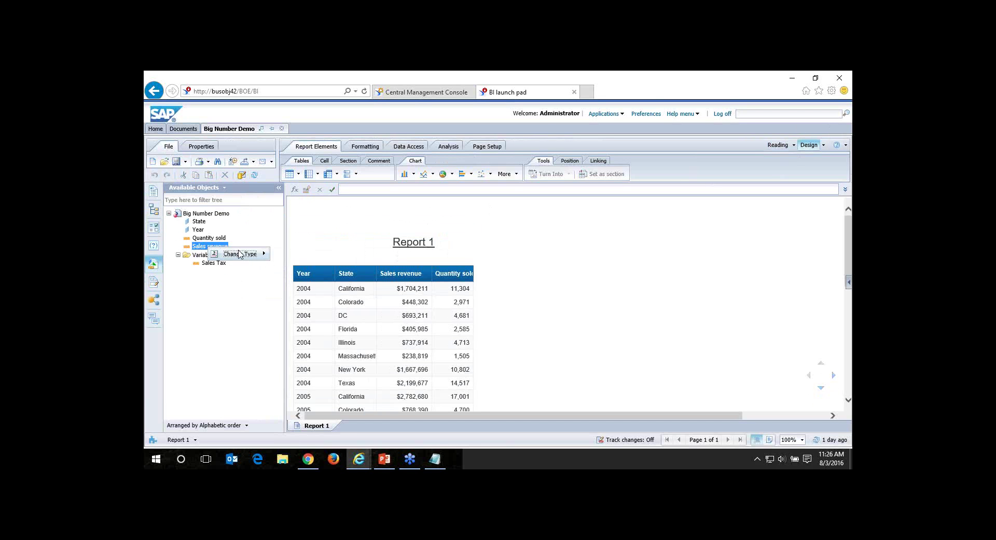
pyautogui.moveTo(262, 253)
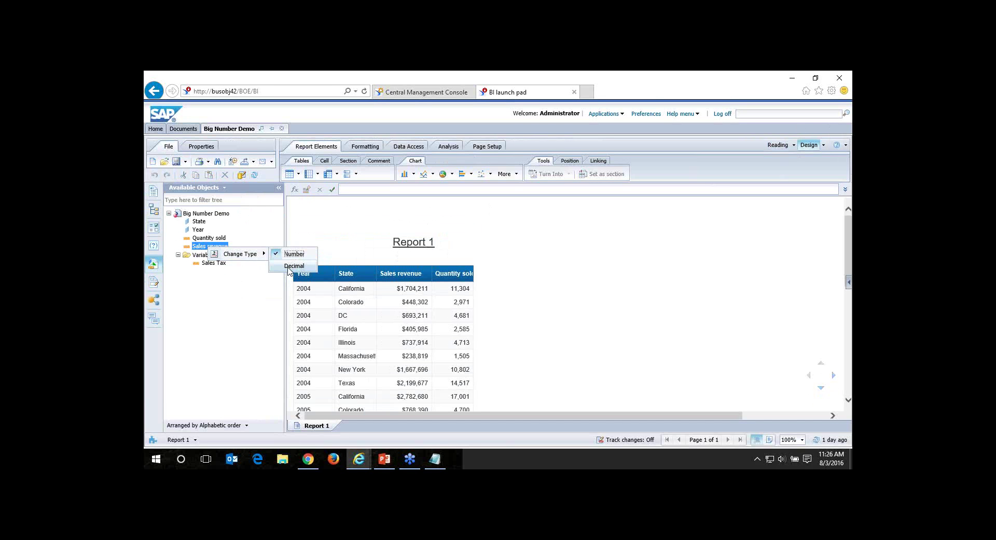
# Step: Change the Sales Tax variable's formula to =ToDecimal([Sales revenue]), validate it and apply the edit
pyautogui.click(214, 263)
pyautogui.rightClick(217, 264)
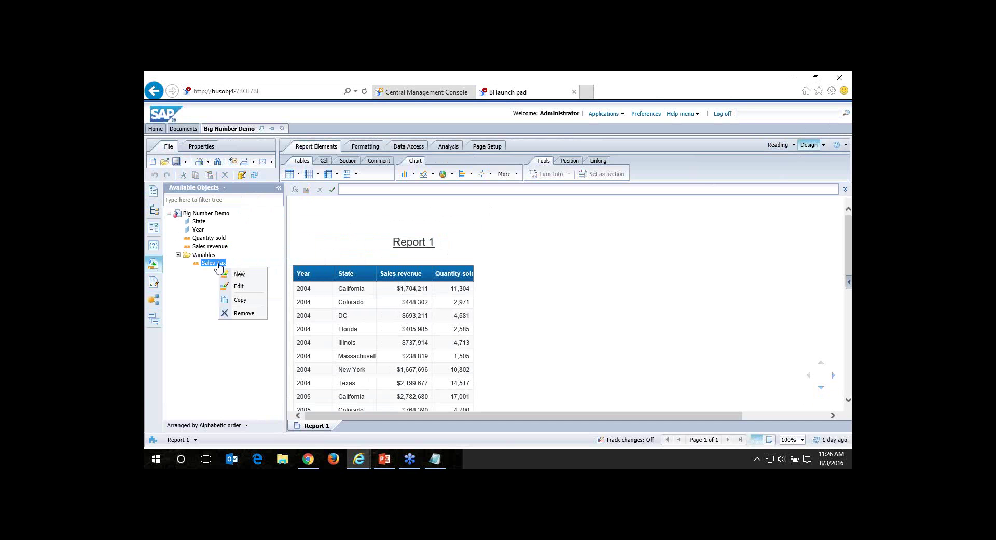
pyautogui.click(239, 287)
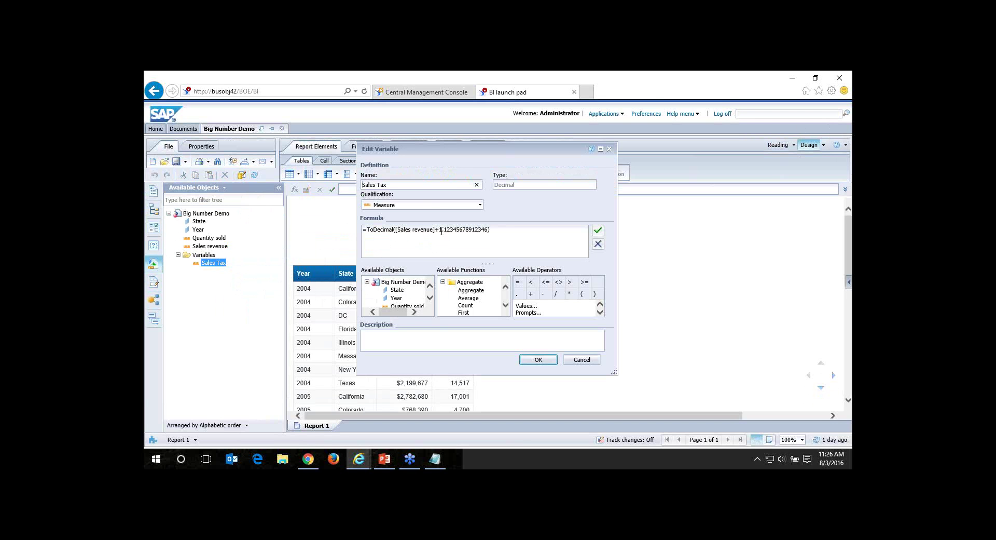
pyautogui.moveTo(438, 231); pyautogui.dragTo(487, 231)
pyautogui.press('BackSpace')
pyautogui.press('BackSpace')
pyautogui.click(598, 232)
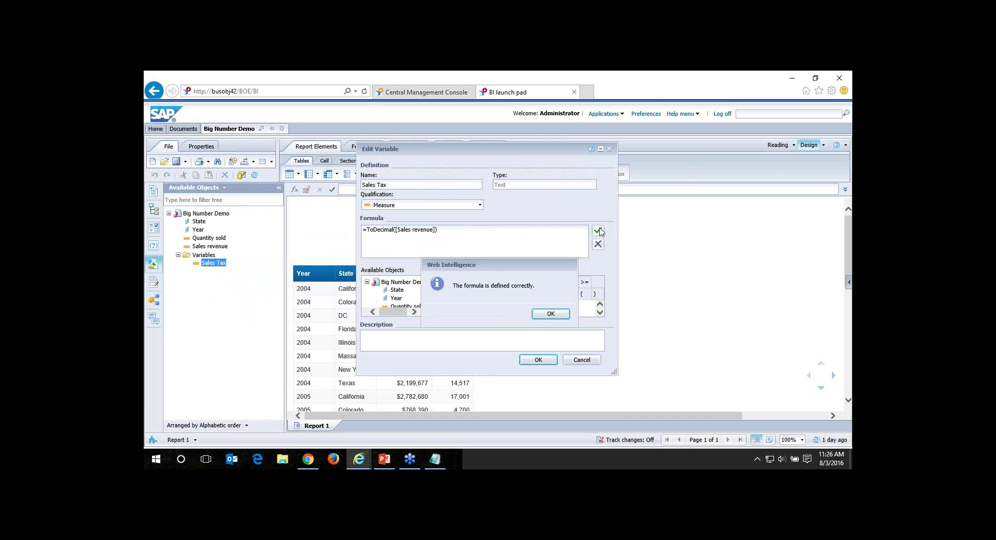
pyautogui.click(556, 312)
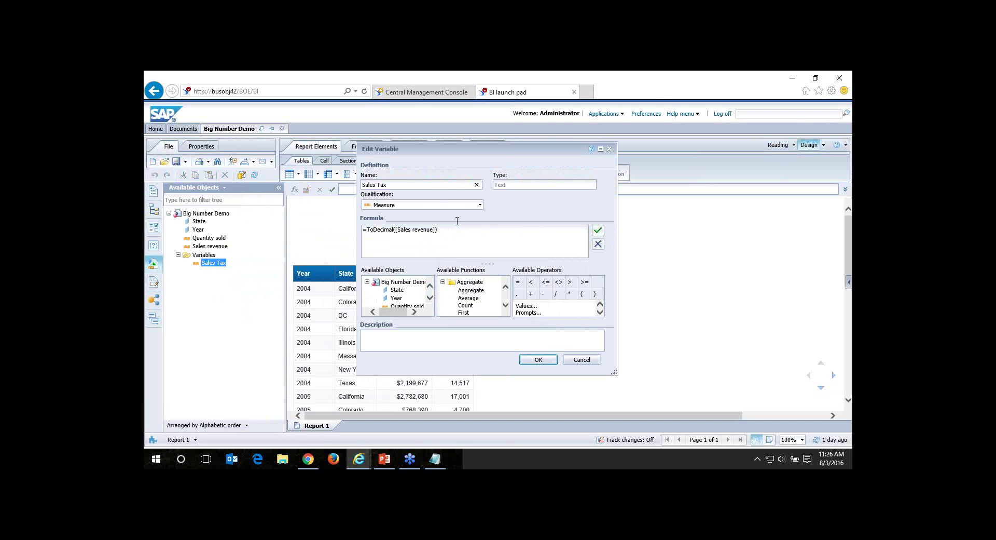
pyautogui.click(538, 359)
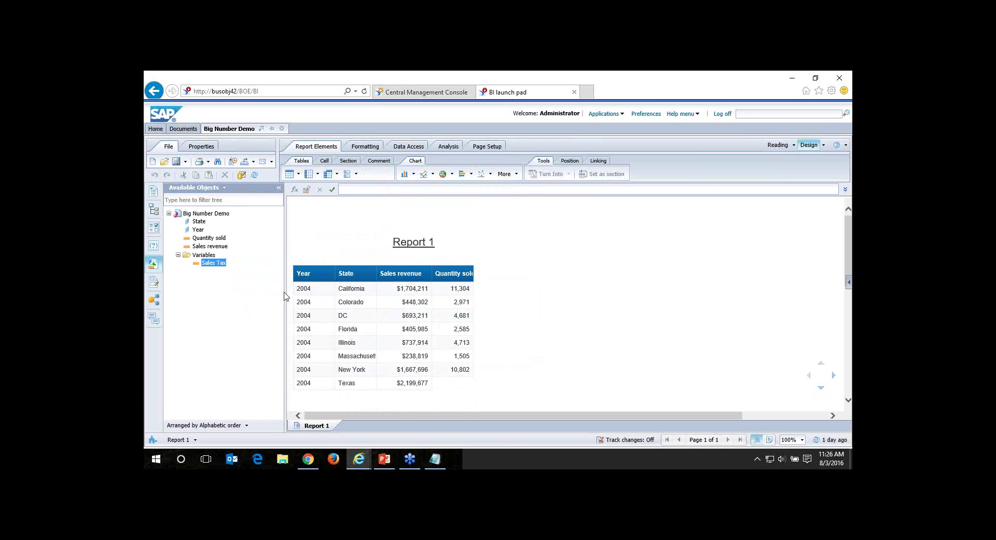
# Step: Inspect the edited Sales Tax variable's data type and formula among the available objects
pyautogui.click(214, 264)
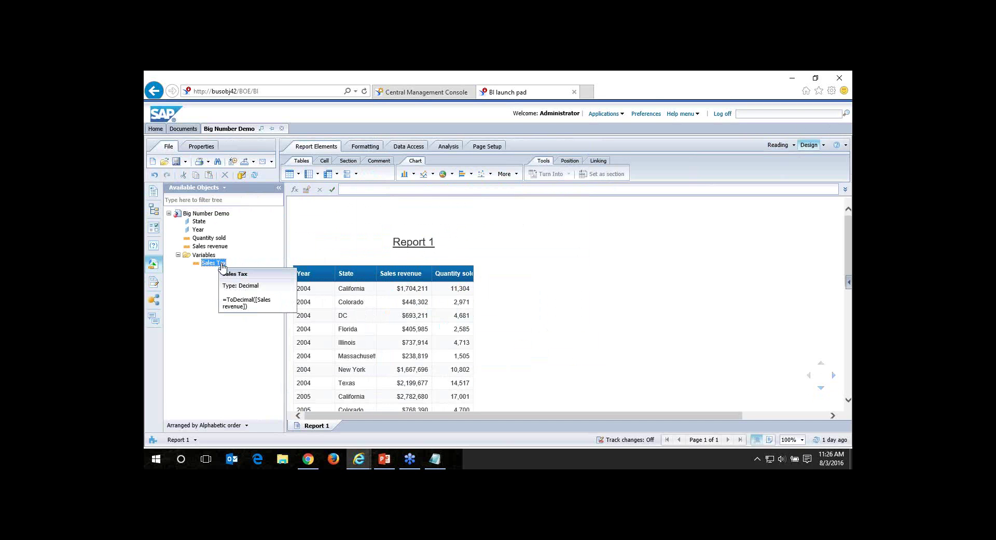
pyautogui.rightClick(222, 265)
pyautogui.click(216, 265)
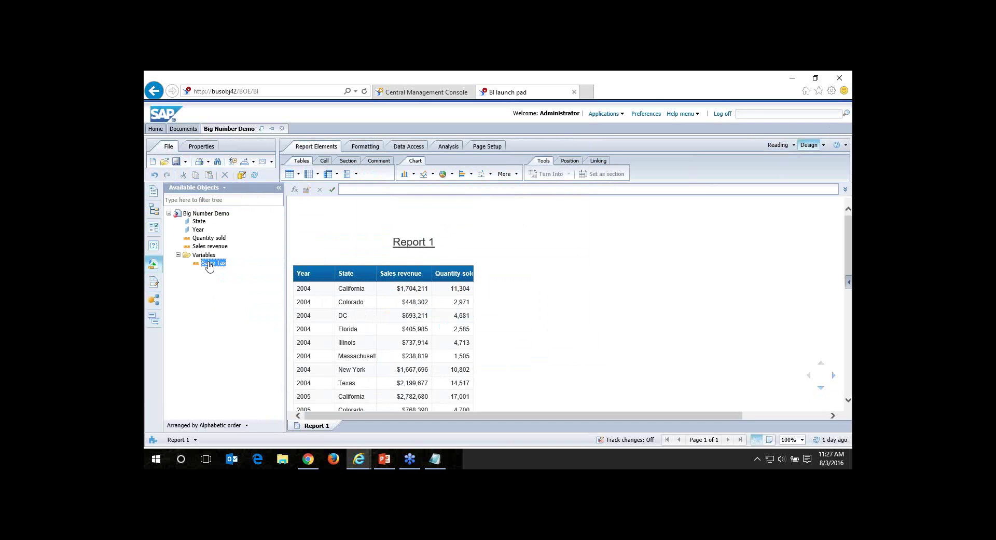
# Step: Close Big Number Demo, discarding unsaved modifications, and switch to PowerPoint to show the Benefits of Big Numbers slide
pyautogui.click(282, 129)
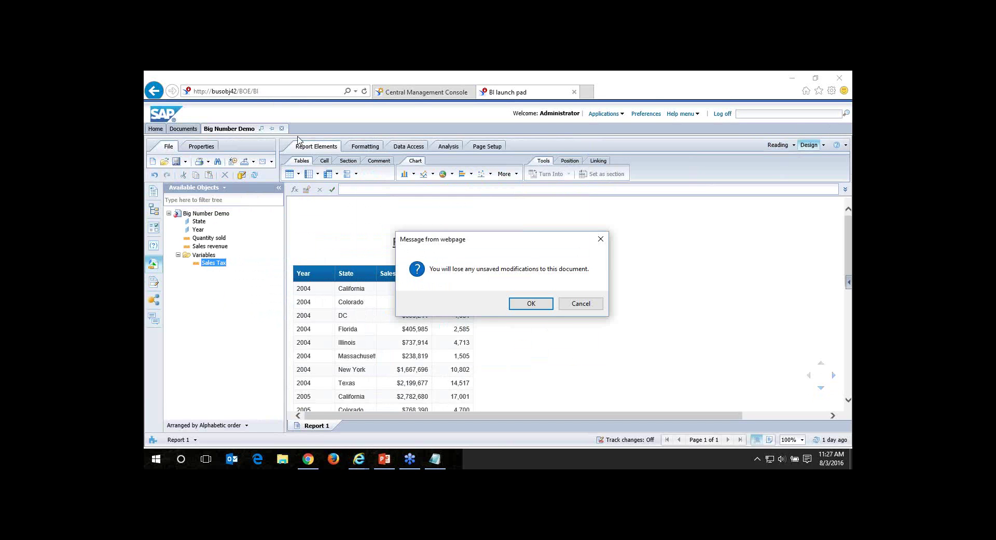
pyautogui.click(535, 306)
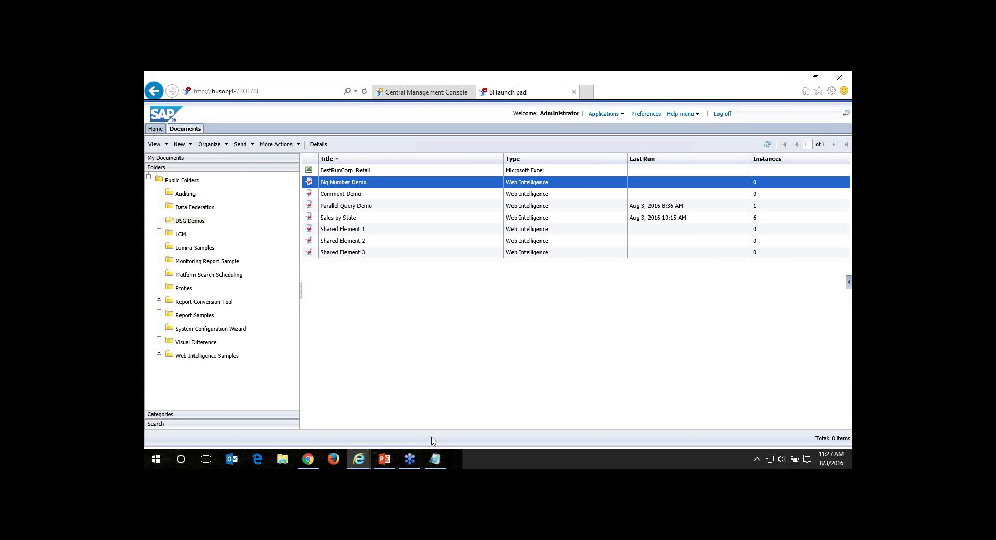
pyautogui.click(391, 457)
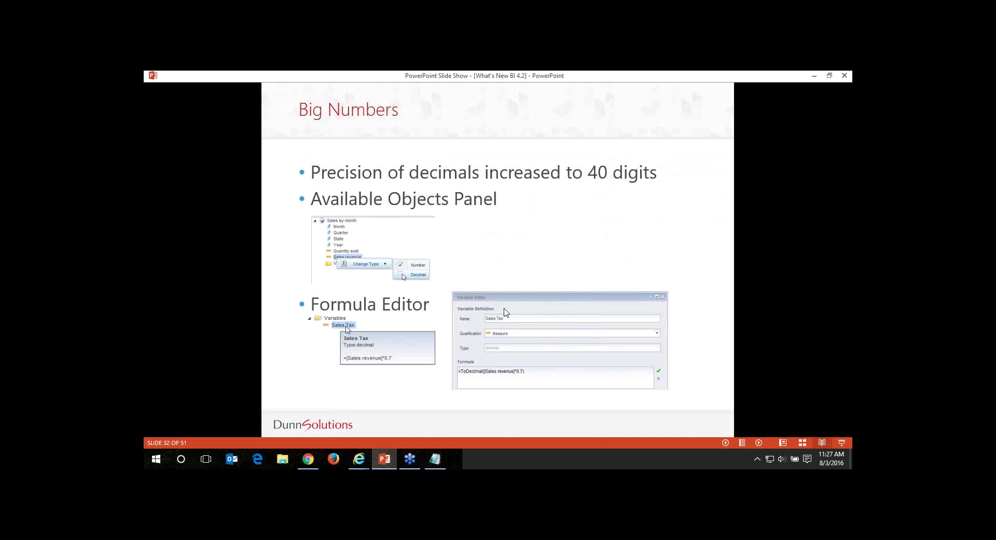
pyautogui.click(528, 248)
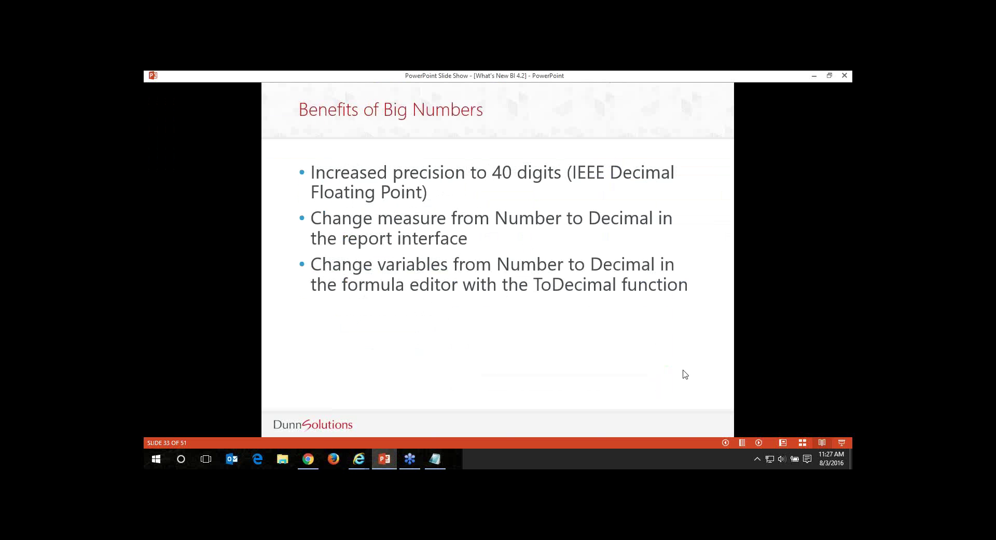
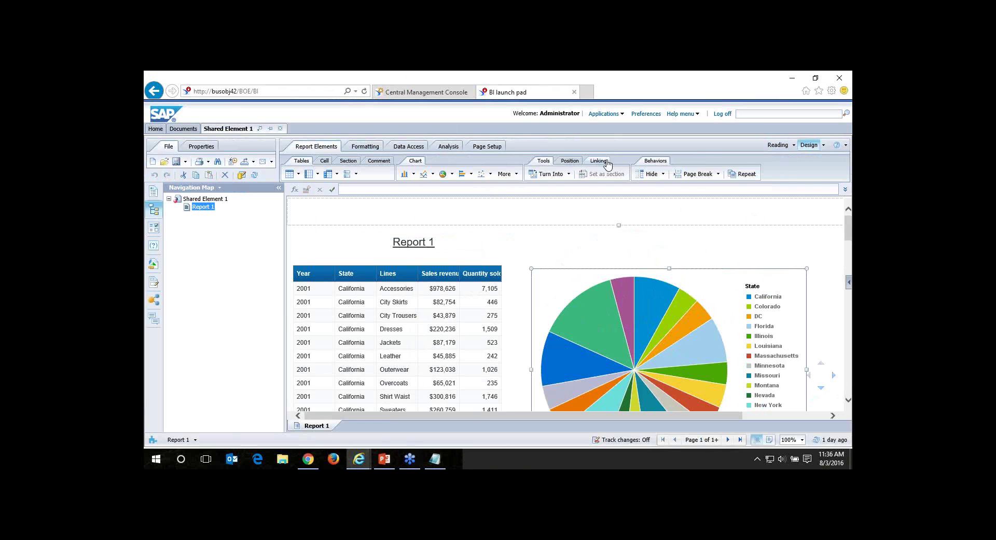
# Step: Save the pie chart as a shared element named Sales by State Pie in DSG Demos, with the description "Really cool pie chart!"
pyautogui.click(603, 163)
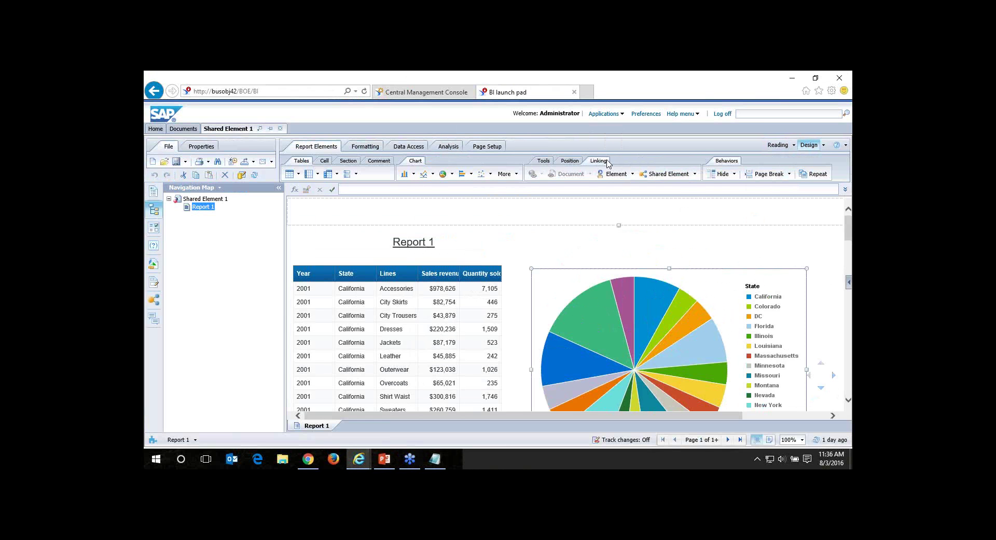
pyautogui.click(694, 175)
pyautogui.click(695, 175)
pyautogui.click(694, 175)
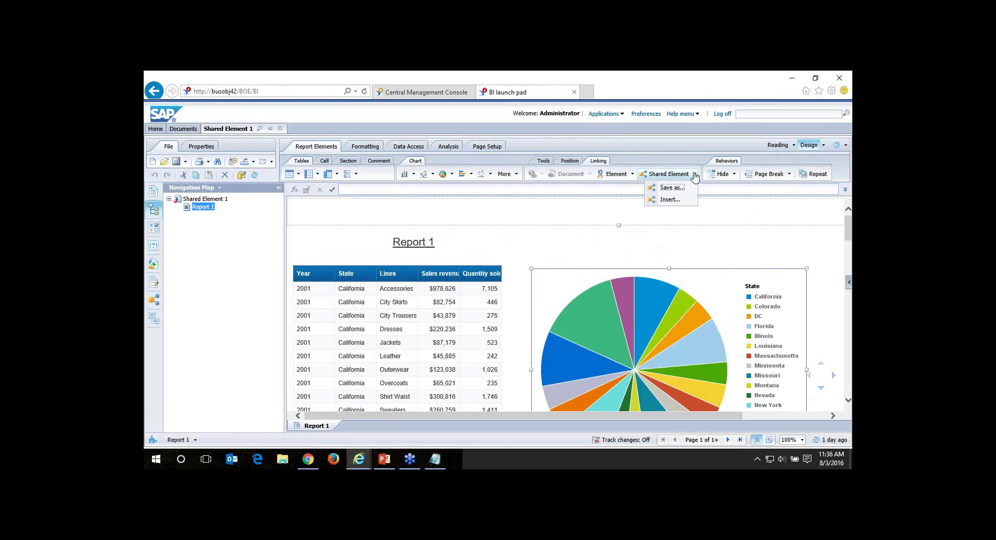
pyautogui.click(675, 189)
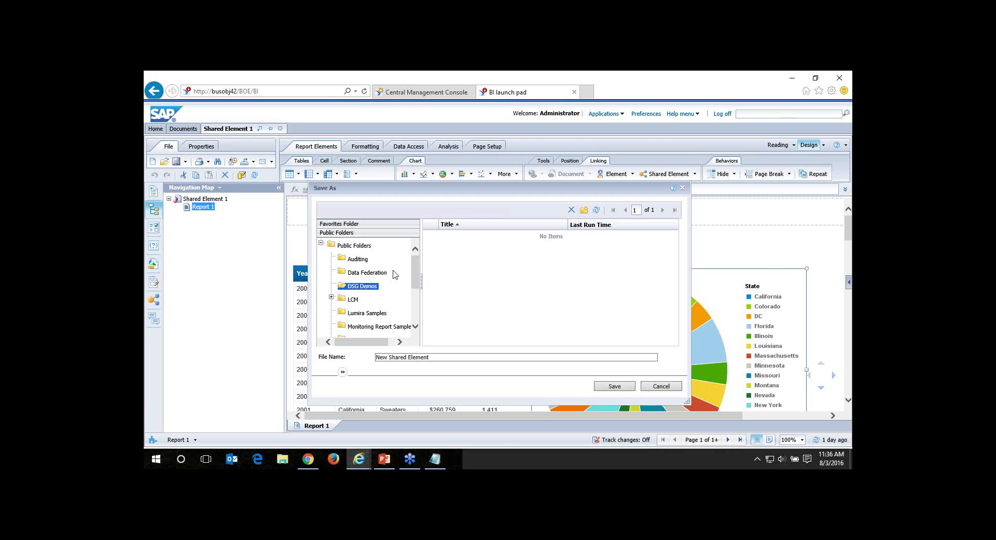
pyautogui.tripleClick(436, 357)
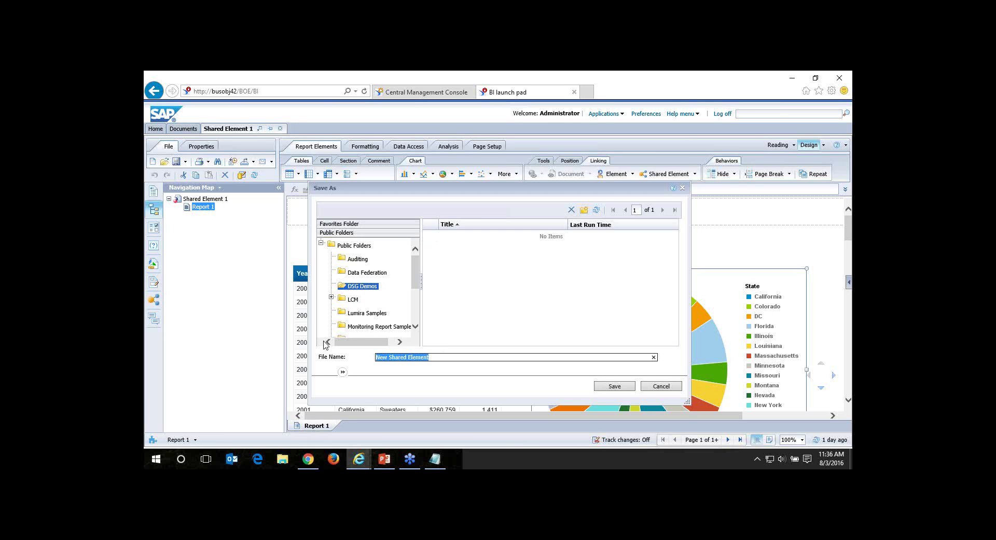
pyautogui.write('Sales by State Pie')
pyautogui.click(342, 372)
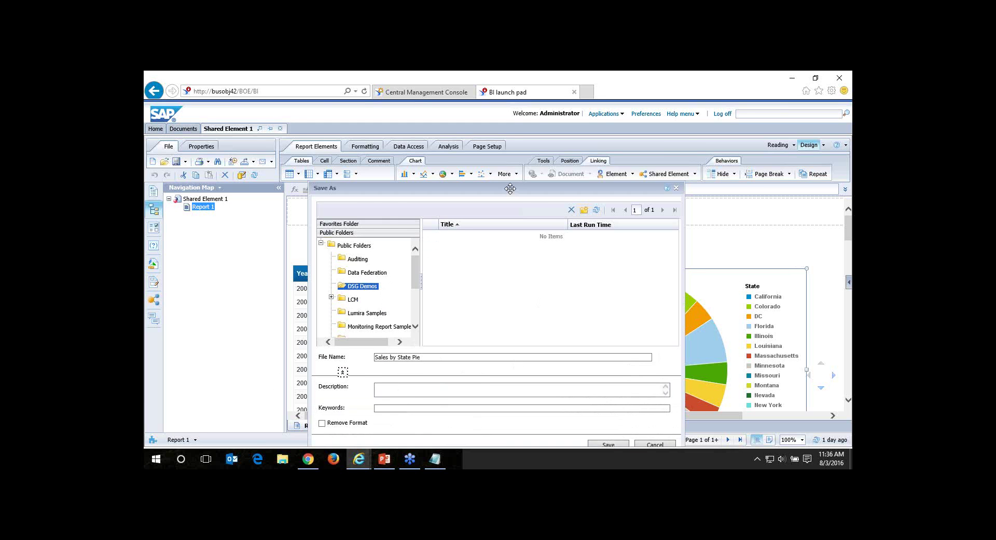
pyautogui.click(431, 345)
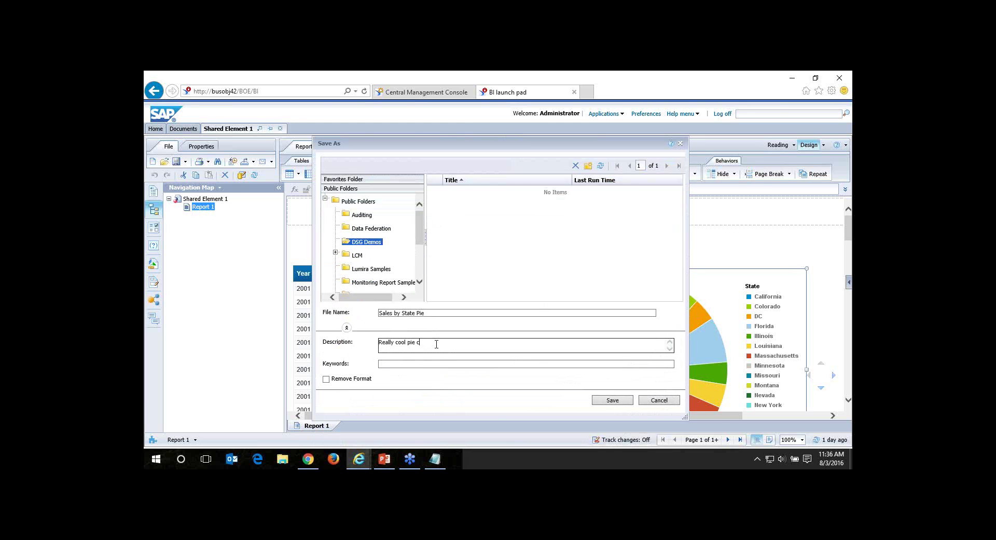
pyautogui.click(612, 401)
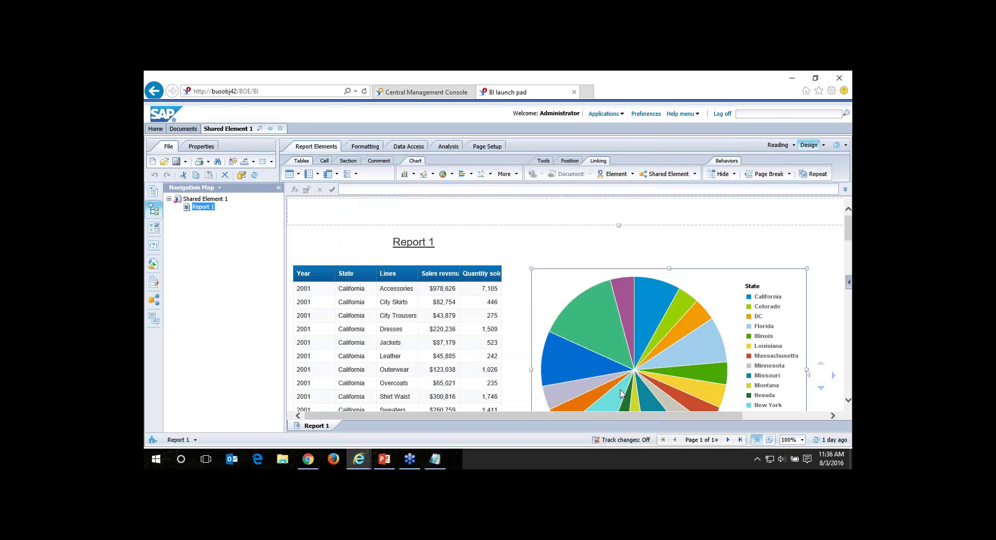
# Step: Close the Shared Element 1 document and refresh the DSG Demos folder listing
pyautogui.click(280, 129)
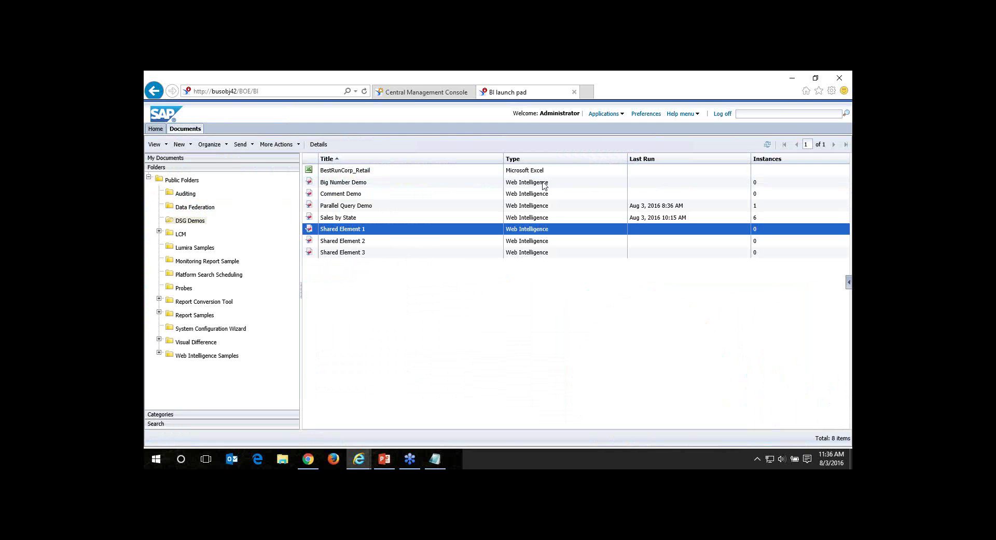
pyautogui.click(767, 144)
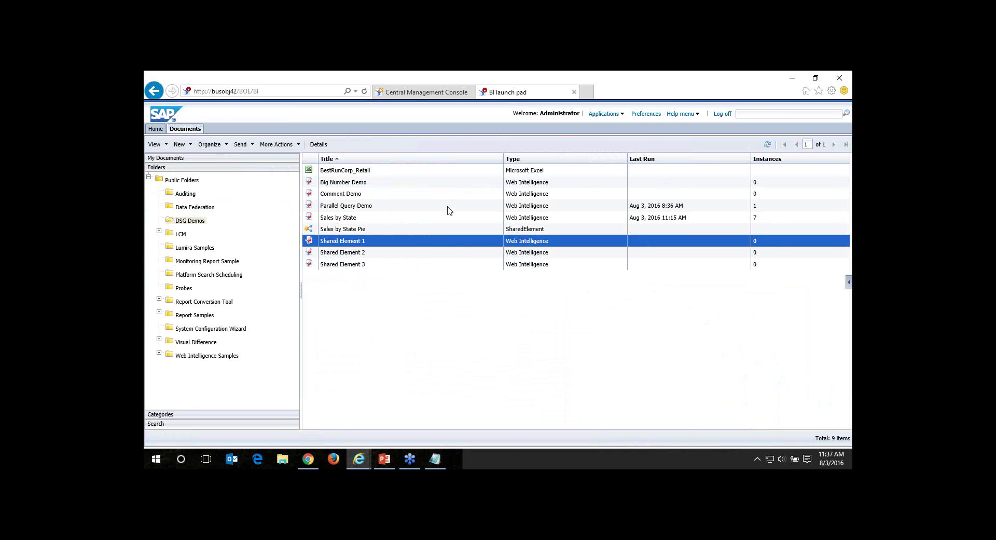
# Step: Open the Shared Element 2 document from the DSG Demos folder and switch it to Design mode
pyautogui.click(352, 253)
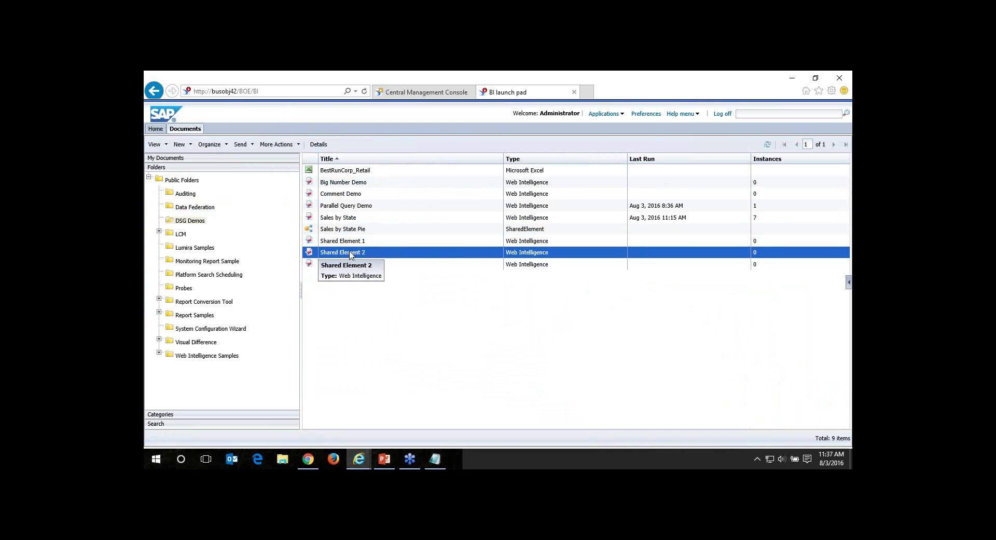
pyautogui.doubleClick(357, 255)
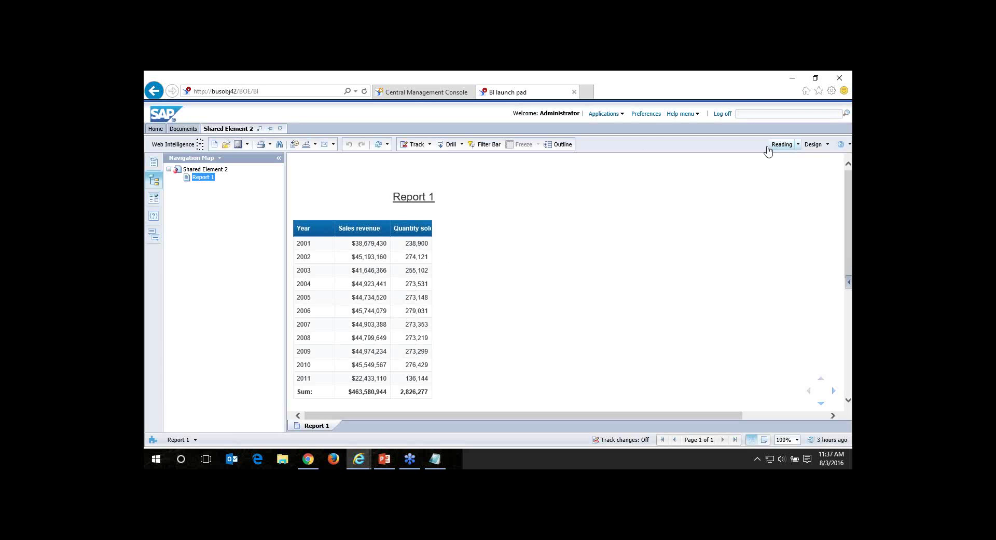
pyautogui.click(814, 145)
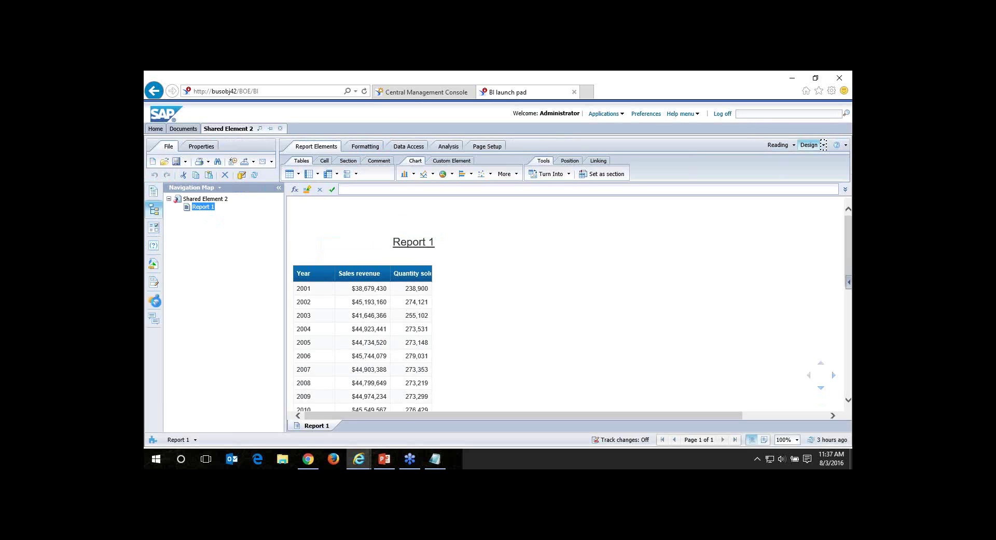
# Step: Insert the Sales by State Pie shared element from the public DSG Demos folder into Report 1, beside the table
pyautogui.click(155, 300)
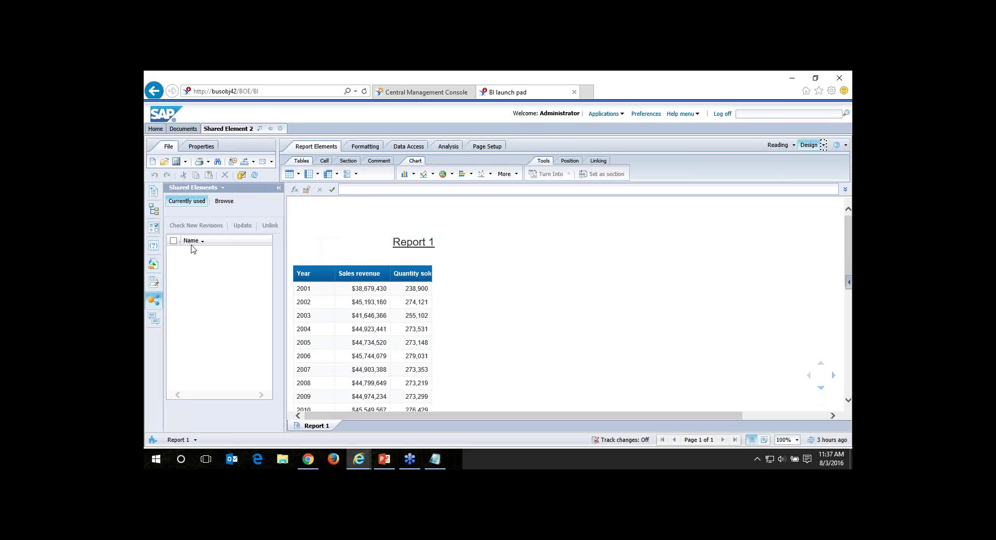
pyautogui.click(225, 201)
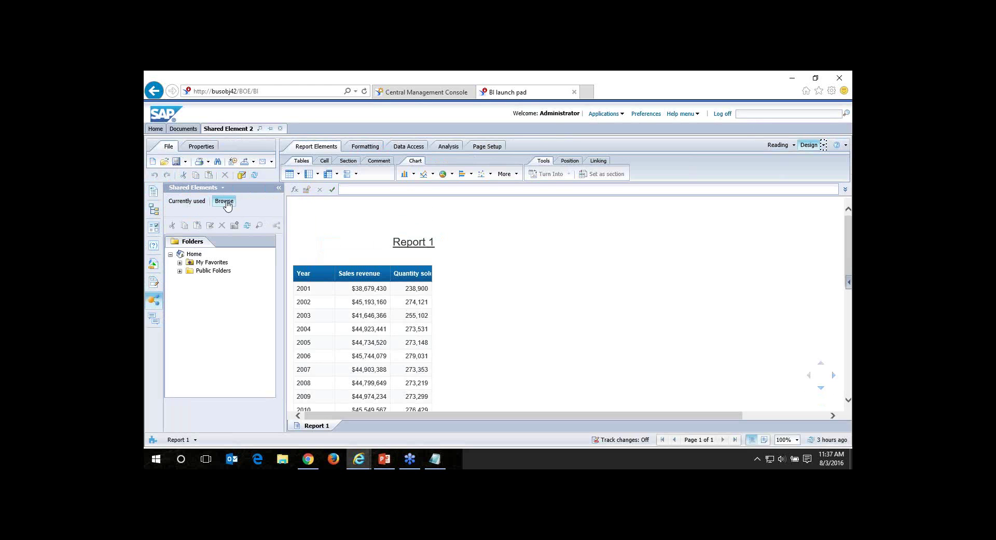
pyautogui.click(180, 271)
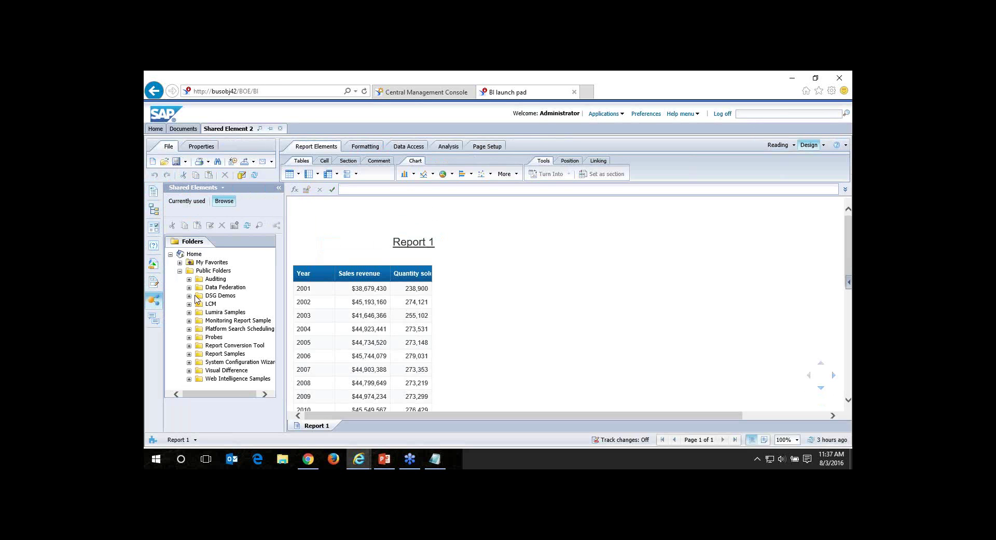
pyautogui.click(189, 295)
pyautogui.moveTo(229, 304); pyautogui.dragTo(470, 270)
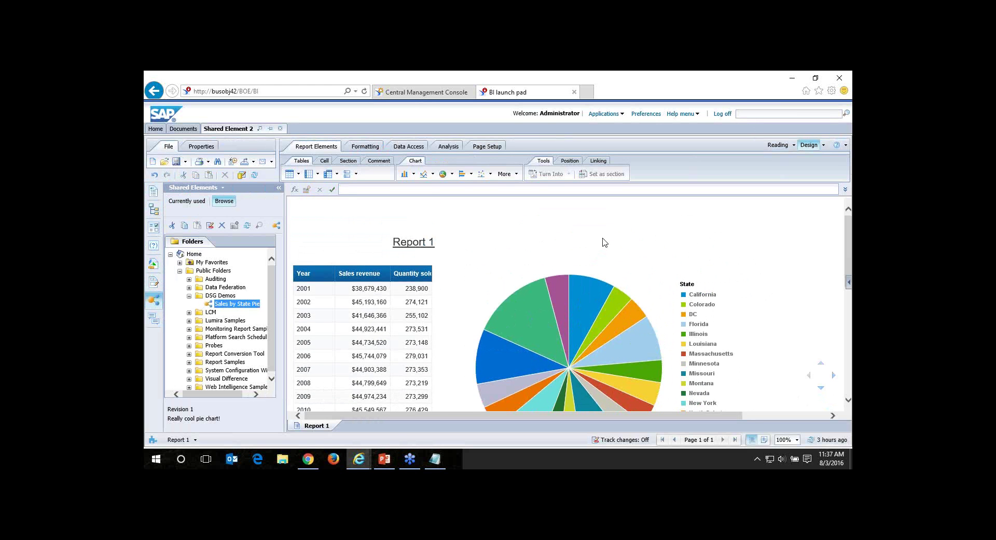
# Step: Open the document's queries and compare the result objects of Query 1 and Query 1 (2)
pyautogui.click(243, 175)
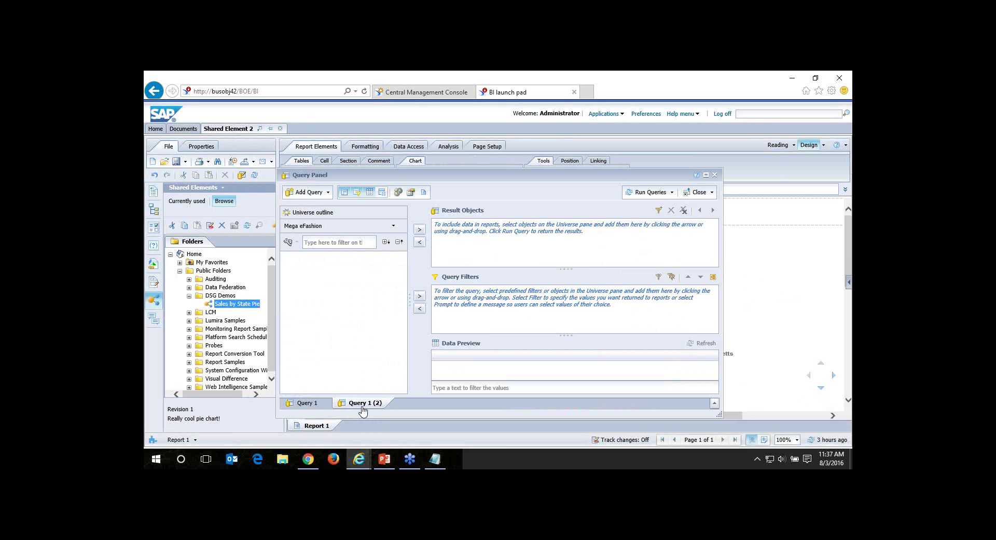
pyautogui.moveTo(520, 177); pyautogui.dragTo(516, 156)
pyautogui.click(307, 386)
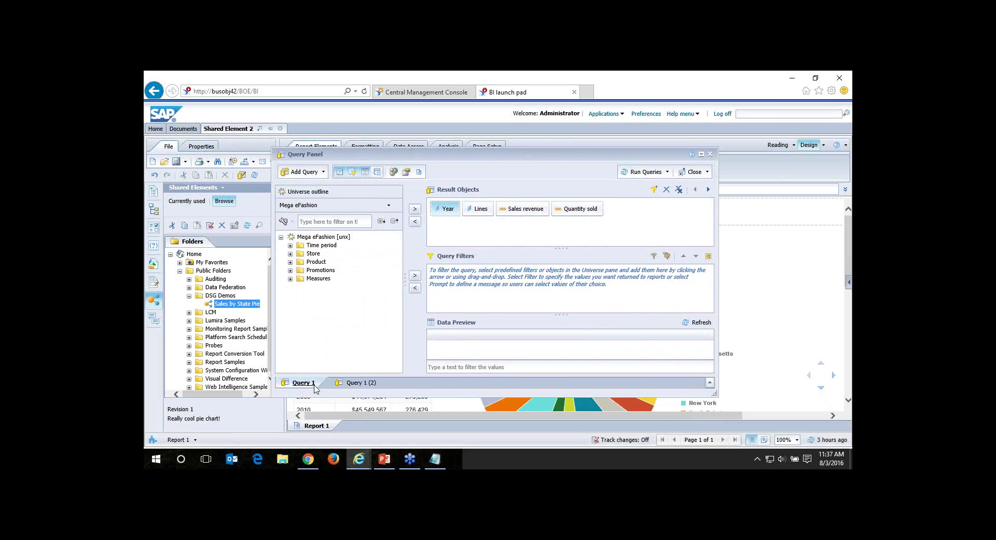
pyautogui.click(364, 387)
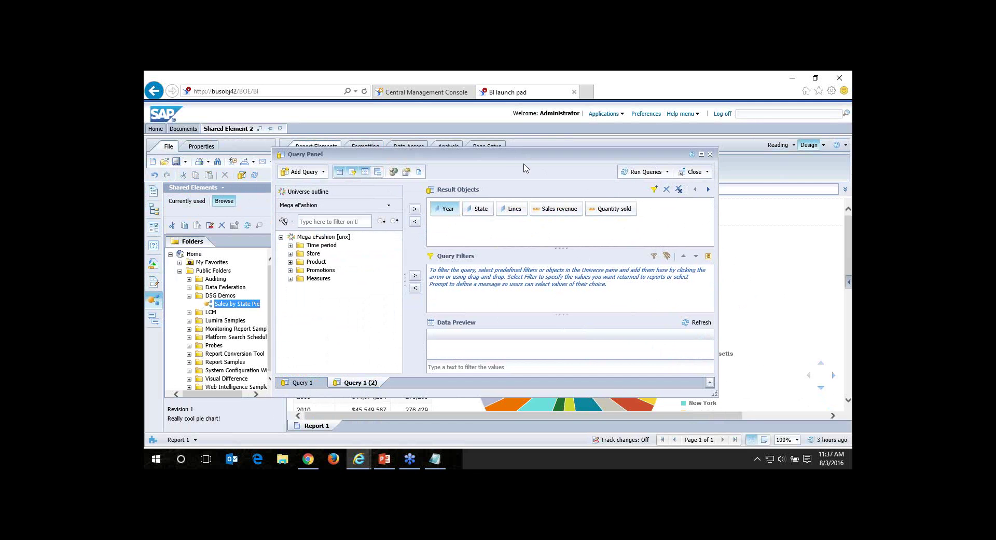
pyautogui.moveTo(530, 155); pyautogui.dragTo(497, 159)
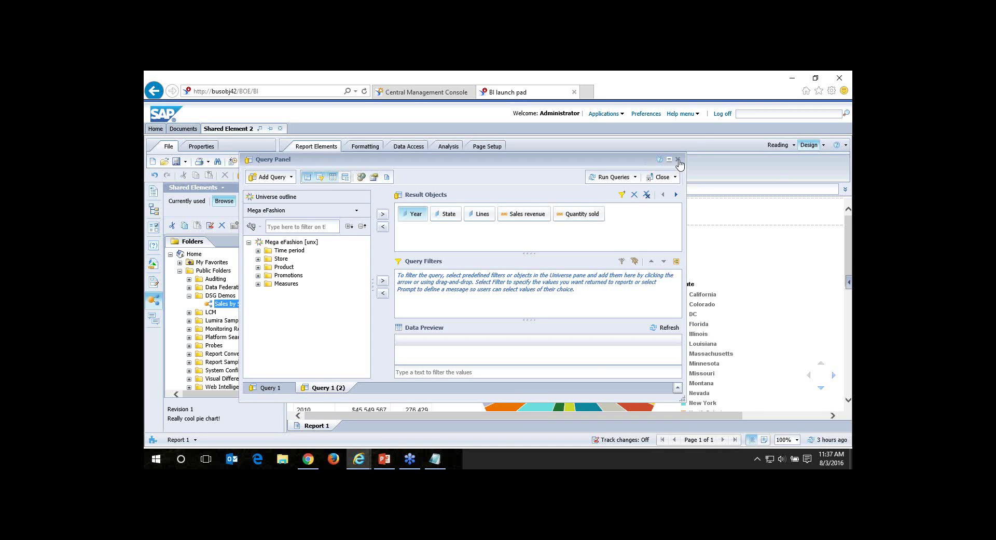
# Step: Close the query panel, save Shared Element 2, and list the shared elements it currently uses
pyautogui.click(678, 161)
pyautogui.click(509, 313)
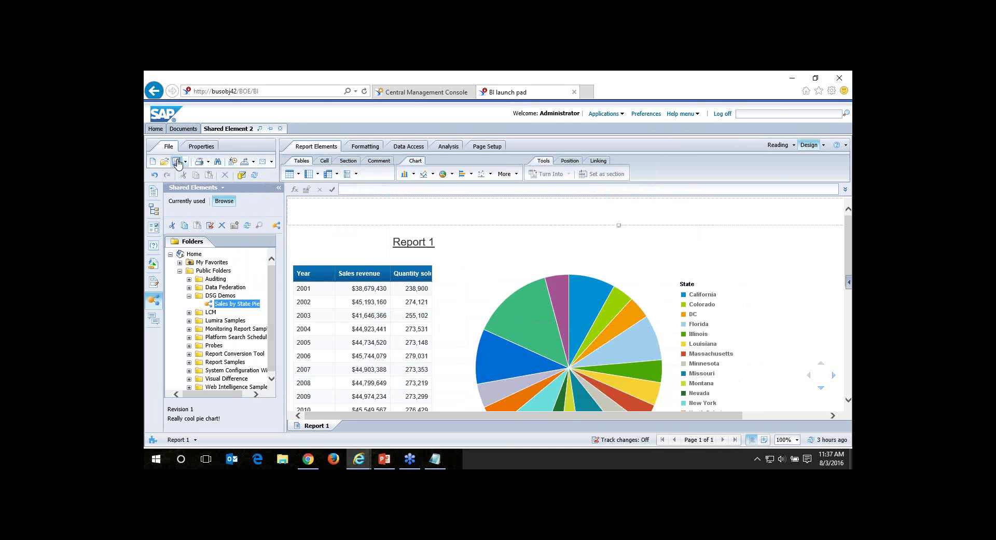
pyautogui.click(195, 206)
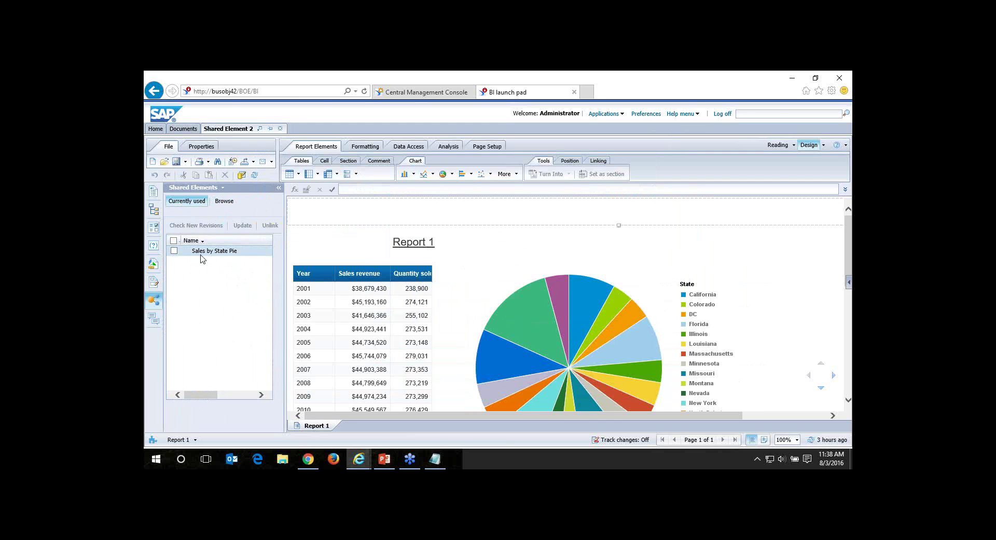
# Step: Close Shared Element 2 and open the Shared Element 1 document from the DSG Demos folder in Design mode
pyautogui.click(281, 128)
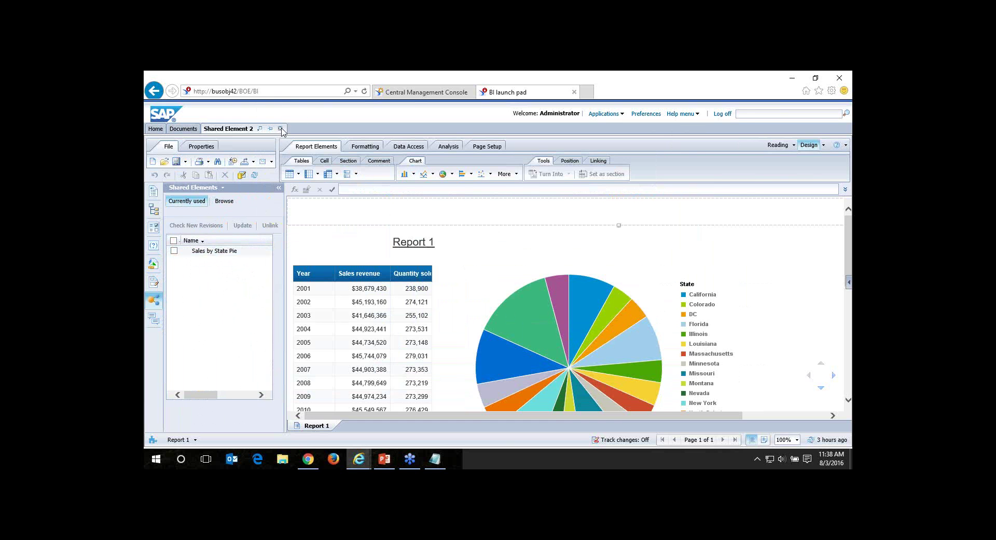
pyautogui.doubleClick(375, 248)
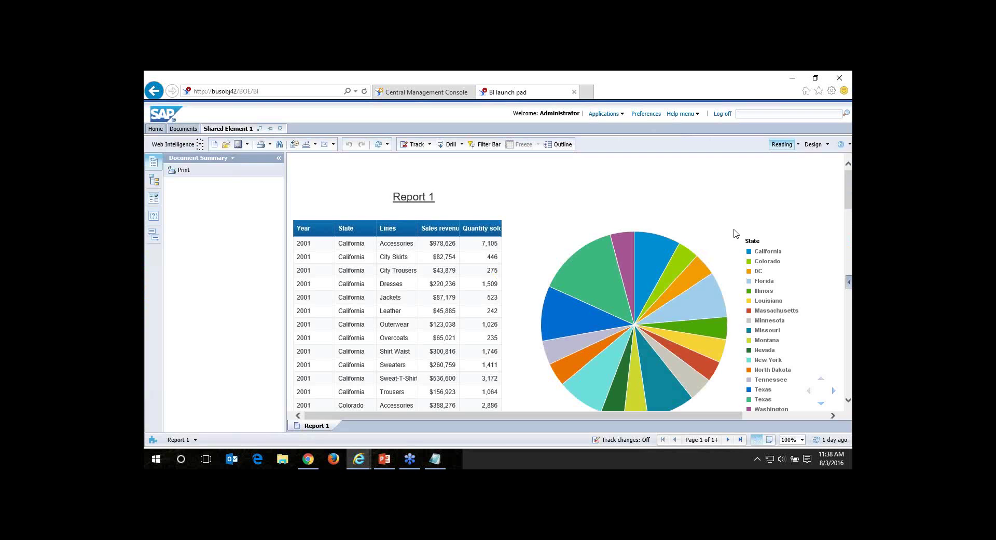
pyautogui.click(813, 144)
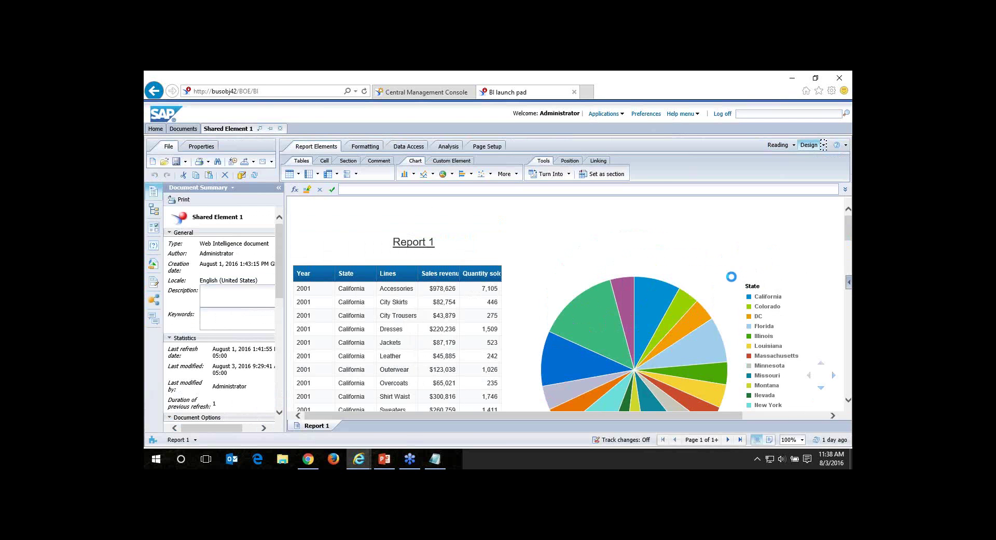
pyautogui.click(735, 285)
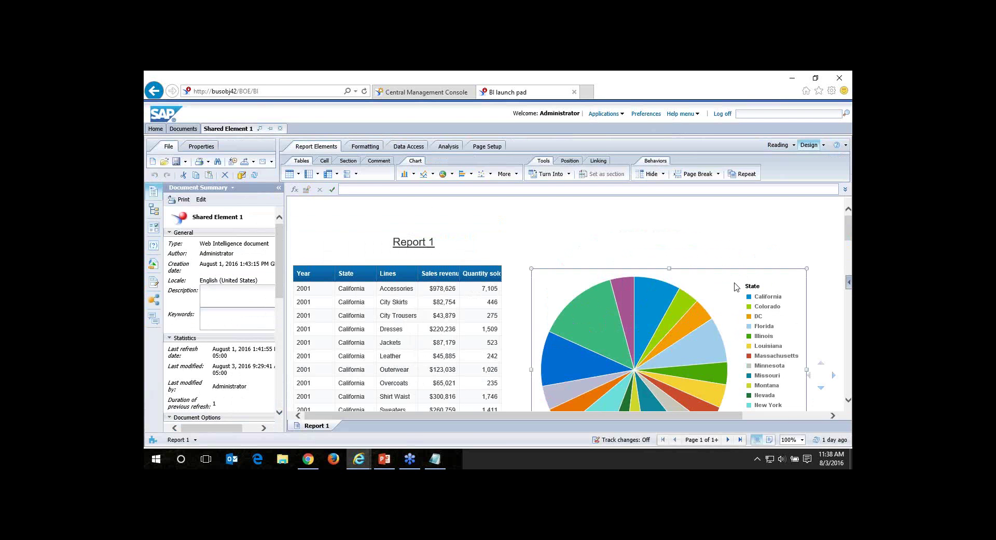
pyautogui.click(723, 282)
pyautogui.rightClick(746, 278)
pyautogui.click(776, 433)
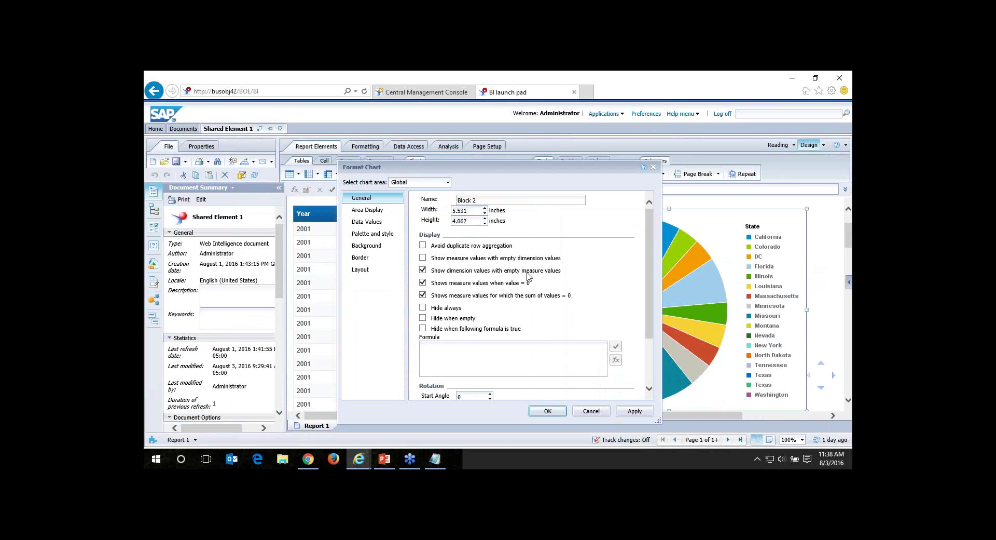
pyautogui.click(654, 170)
# Step: Turn the pie chart beside the table into a Donut Chart with Quantity sold as the Pie Chart Depth Size
pyautogui.rightClick(717, 227)
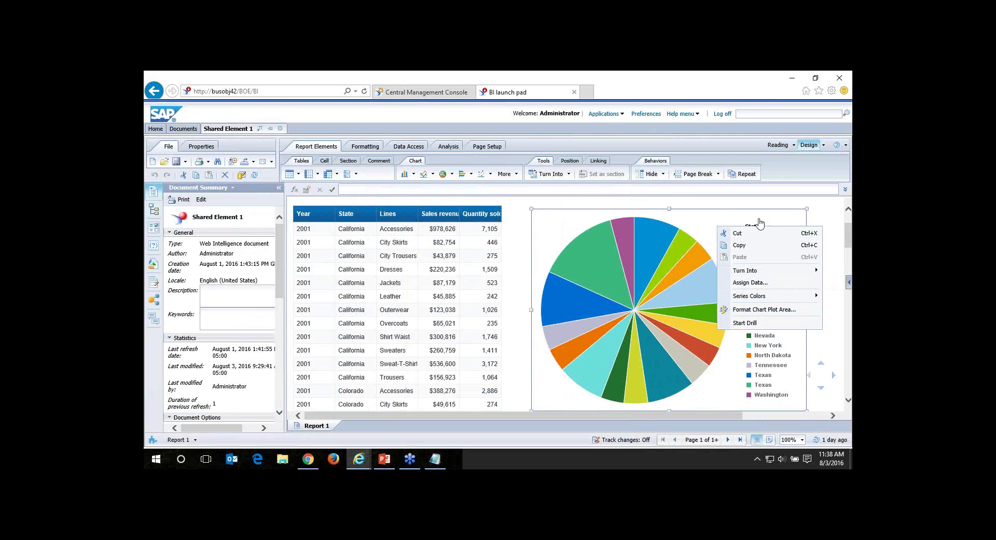
pyautogui.moveTo(752, 271)
pyautogui.click(662, 346)
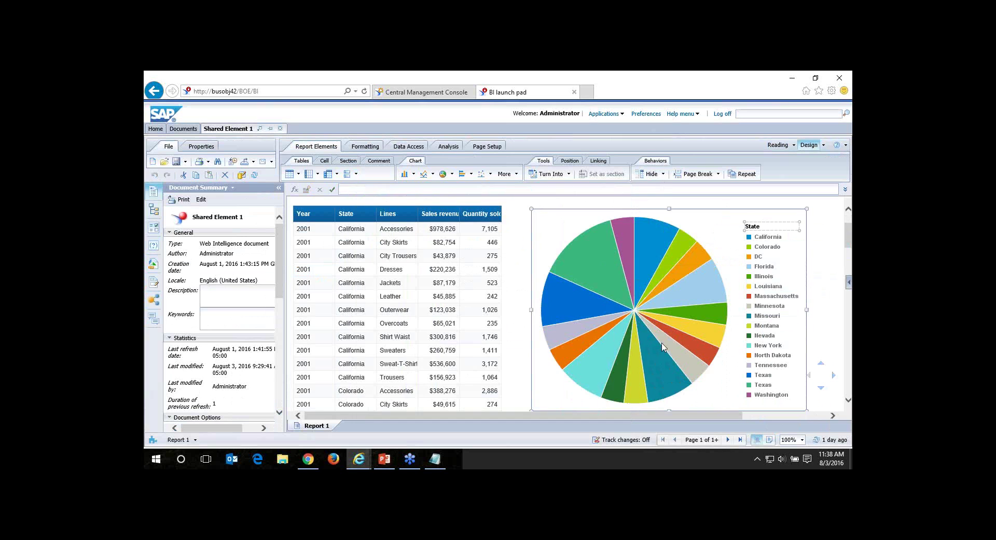
pyautogui.click(469, 229)
pyautogui.click(620, 269)
pyautogui.click(597, 292)
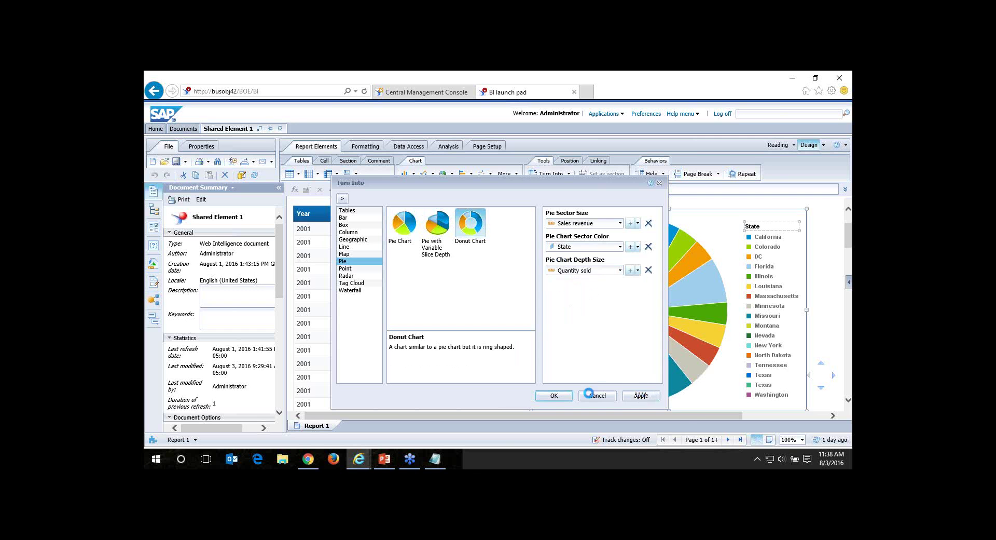
pyautogui.click(559, 396)
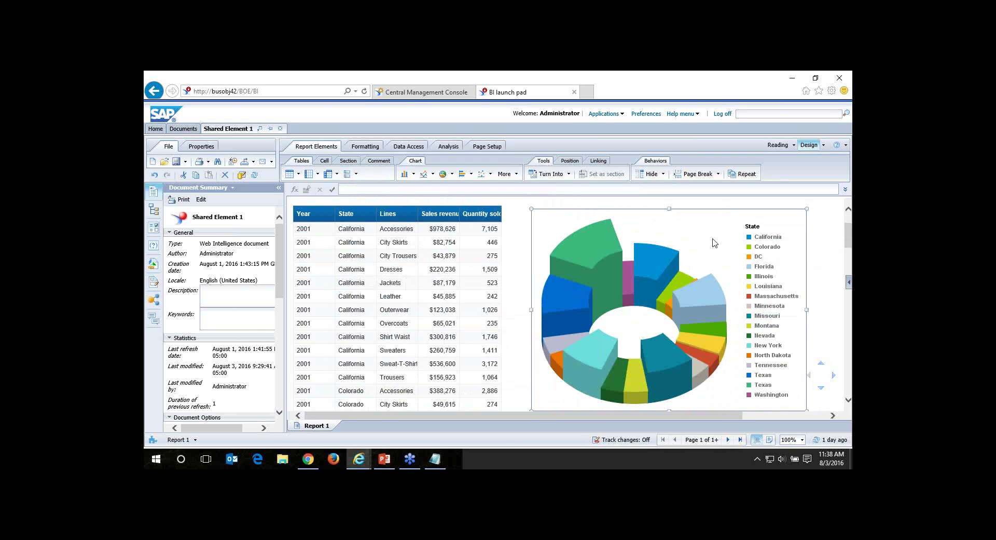
# Step: Save the donut chart as a shared element in the public DSG Demos folder, overwriting the existing Sales by State Pie
pyautogui.click(747, 261)
pyautogui.click(711, 240)
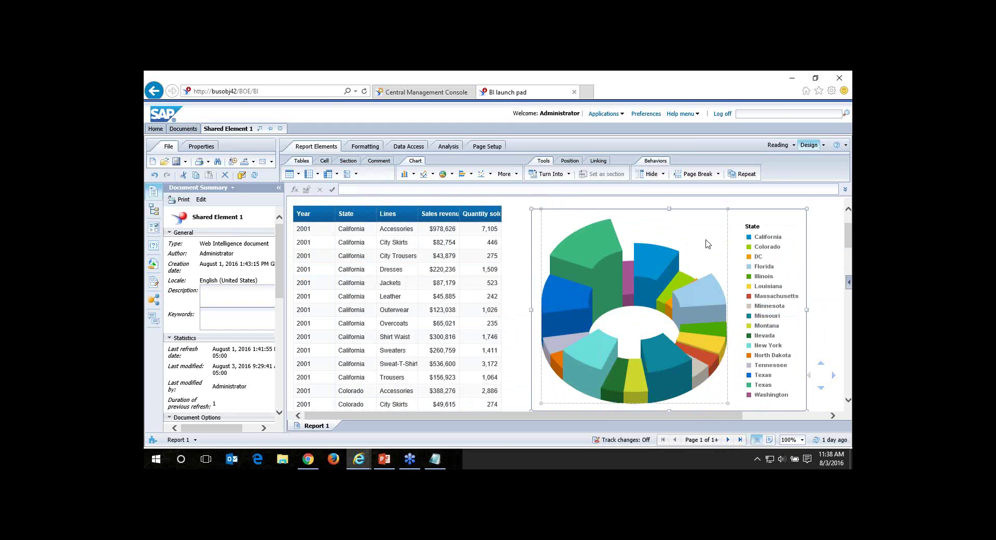
pyautogui.scroll(-1, 674, 249)
pyautogui.moveTo(650, 261)
pyautogui.scroll(2, 708, 252)
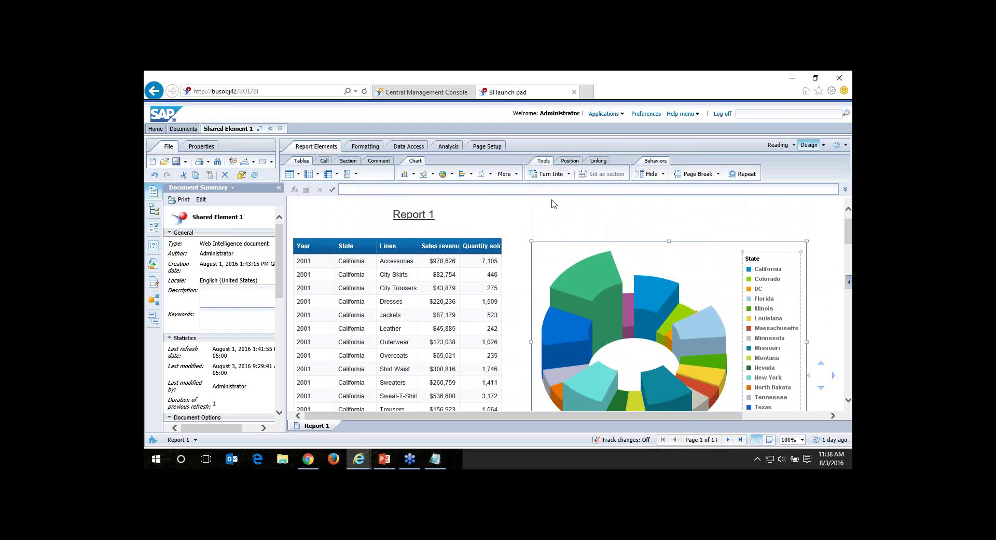
pyautogui.click(598, 160)
pyautogui.click(684, 176)
pyautogui.click(681, 188)
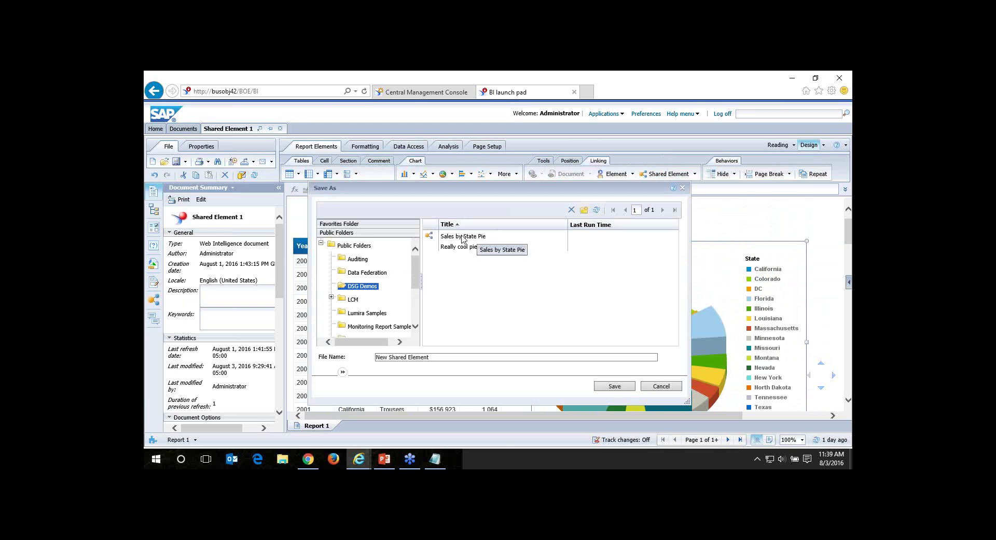
pyautogui.click(462, 241)
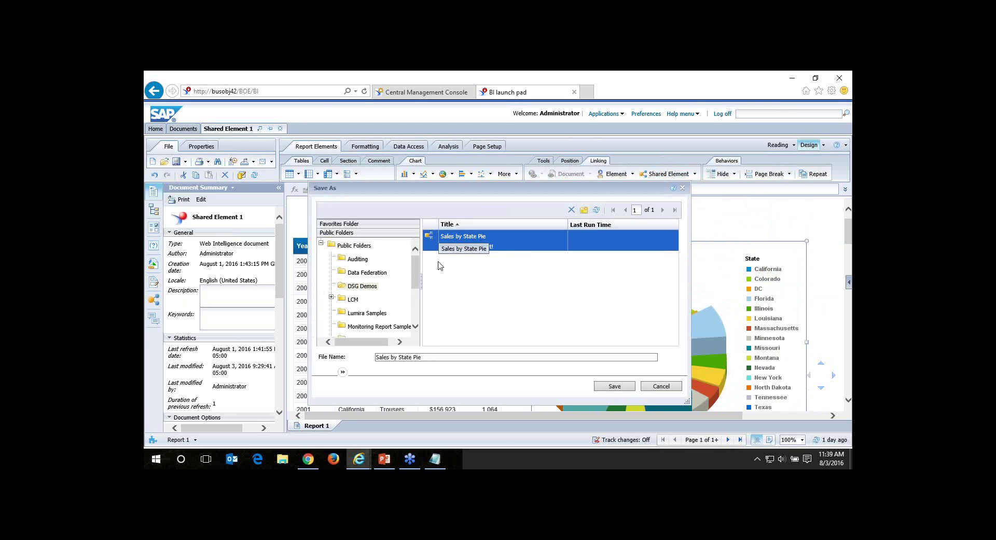
pyautogui.click(624, 388)
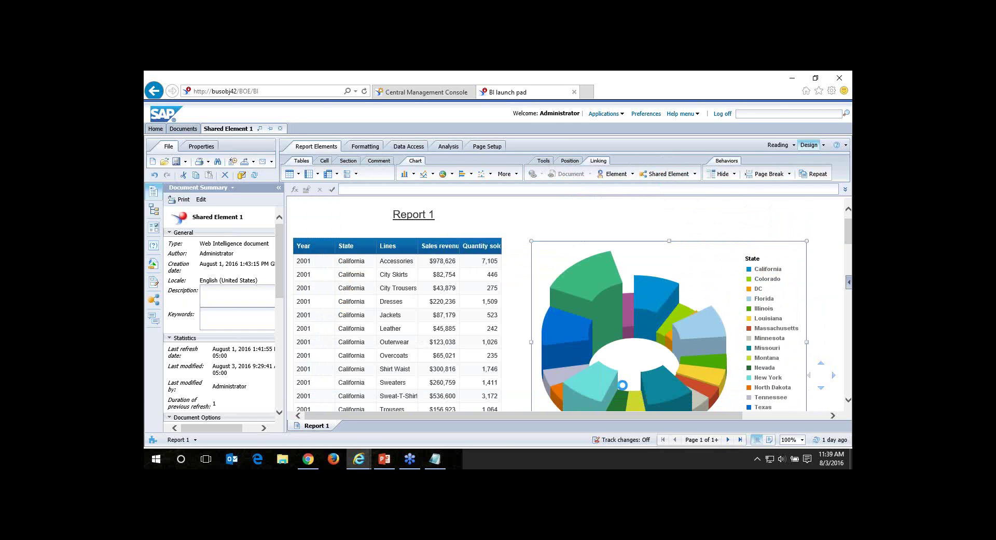
pyautogui.click(506, 318)
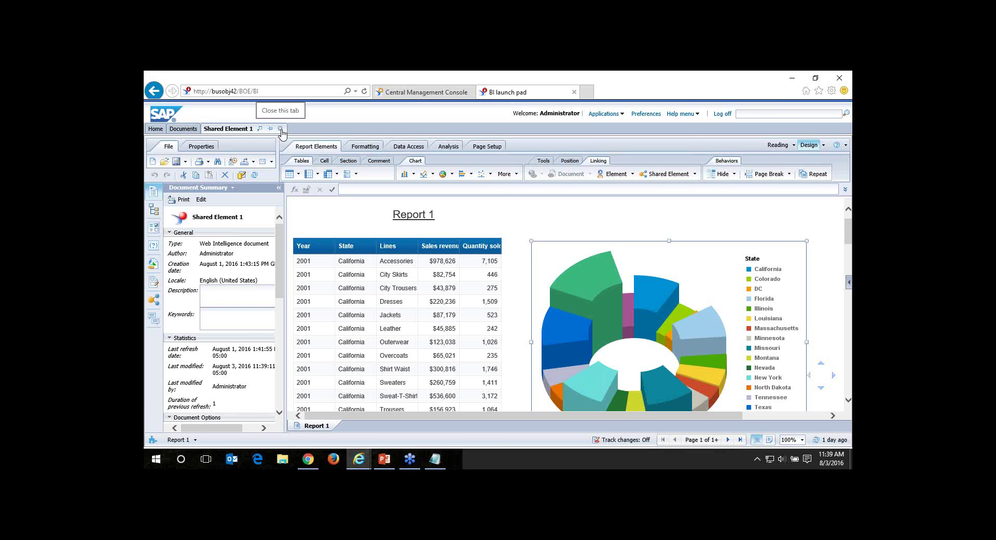
# Step: Close Shared Element 1 and reopen the Shared Element 2 document in Design mode
pyautogui.click(280, 129)
pyautogui.doubleClick(359, 254)
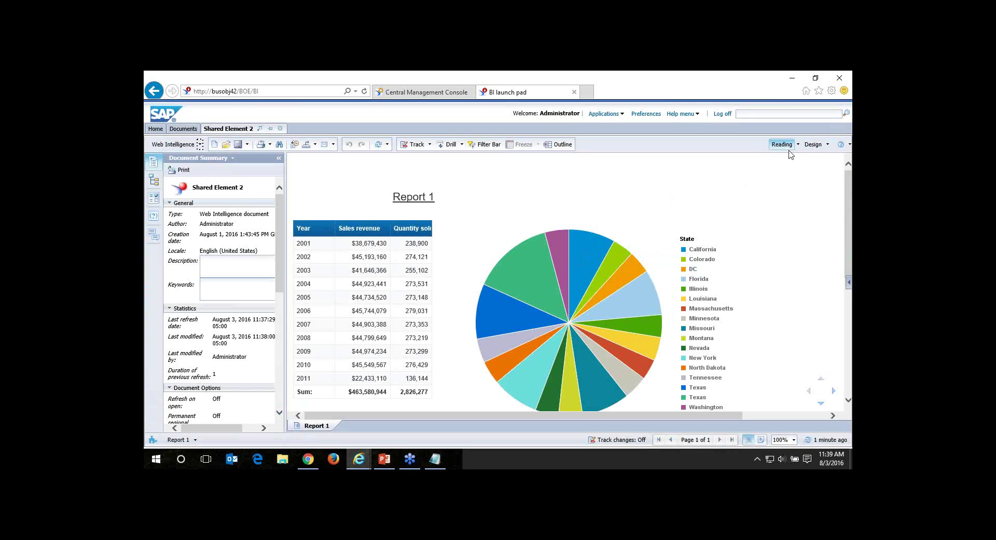
pyautogui.click(814, 146)
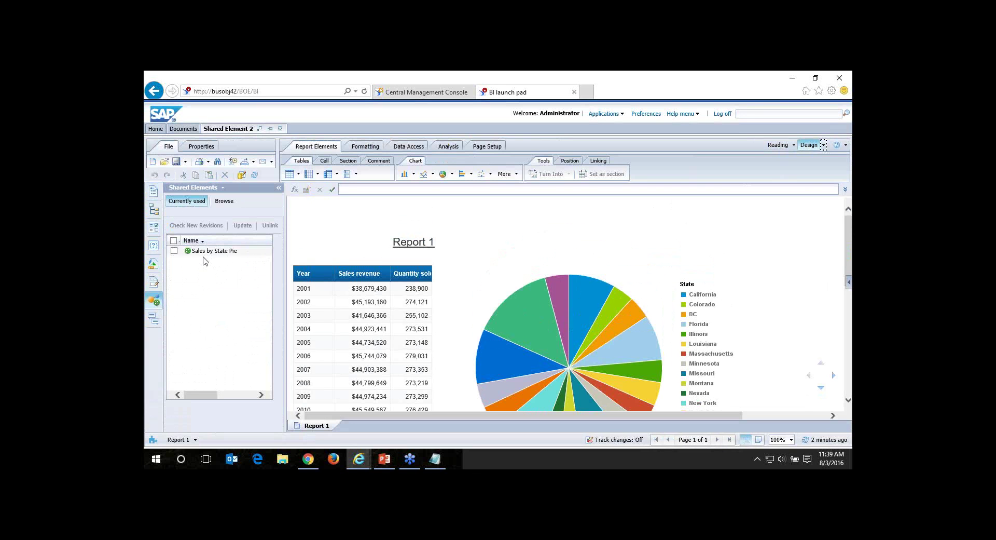
# Step: Update the currently used Sales by State Pie shared element to its new revision and review the chart in Report 1
pyautogui.click(229, 253)
pyautogui.click(174, 252)
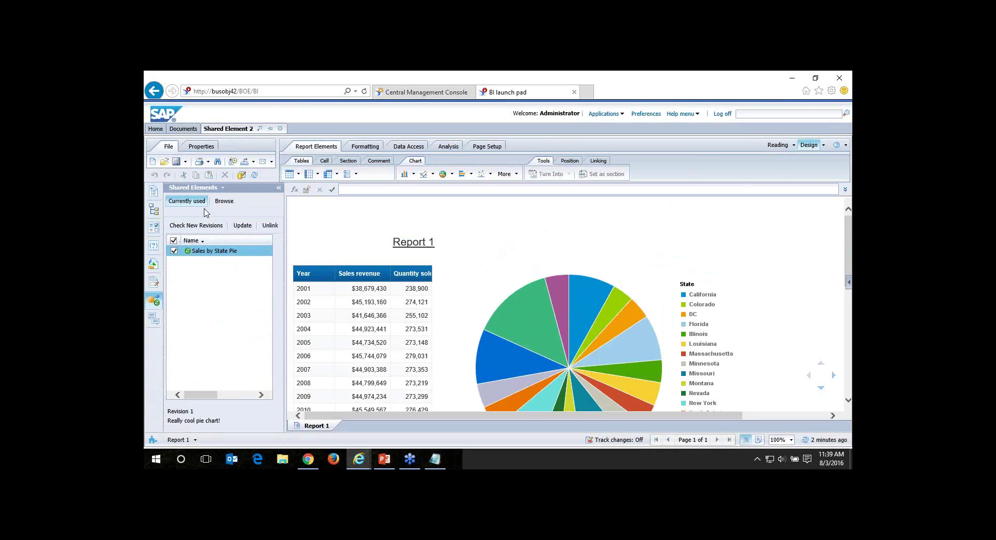
pyautogui.click(241, 227)
pyautogui.click(809, 344)
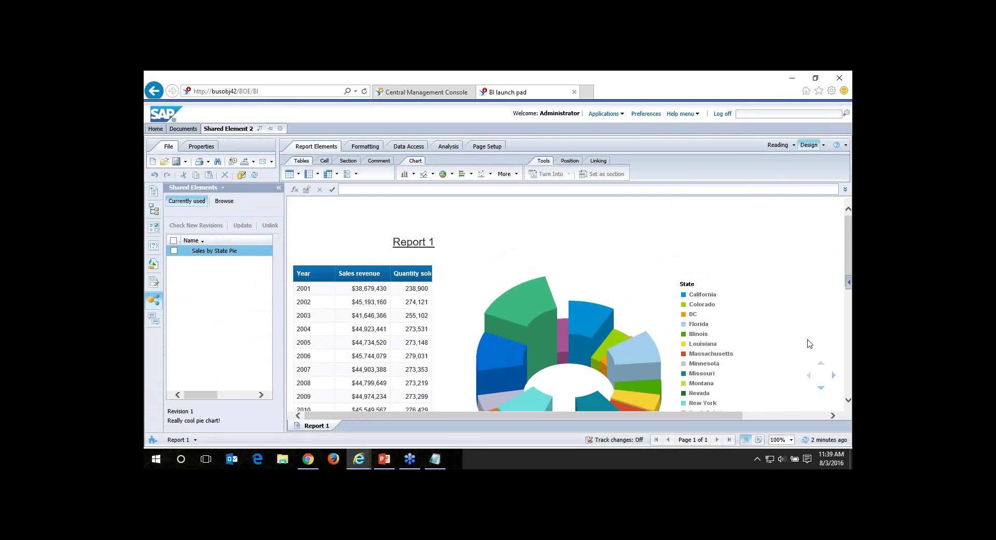
pyautogui.click(598, 344)
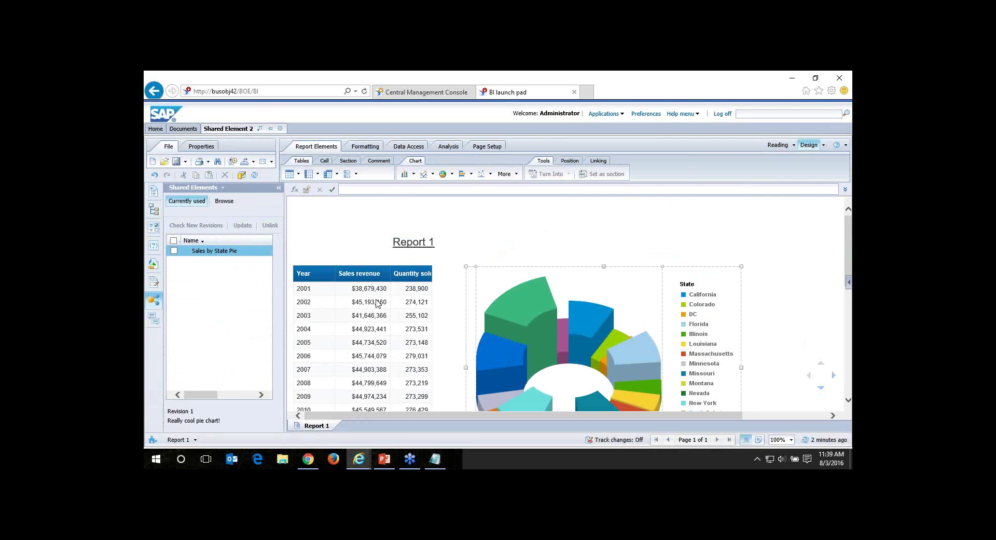
pyautogui.scroll(-3, 714, 301)
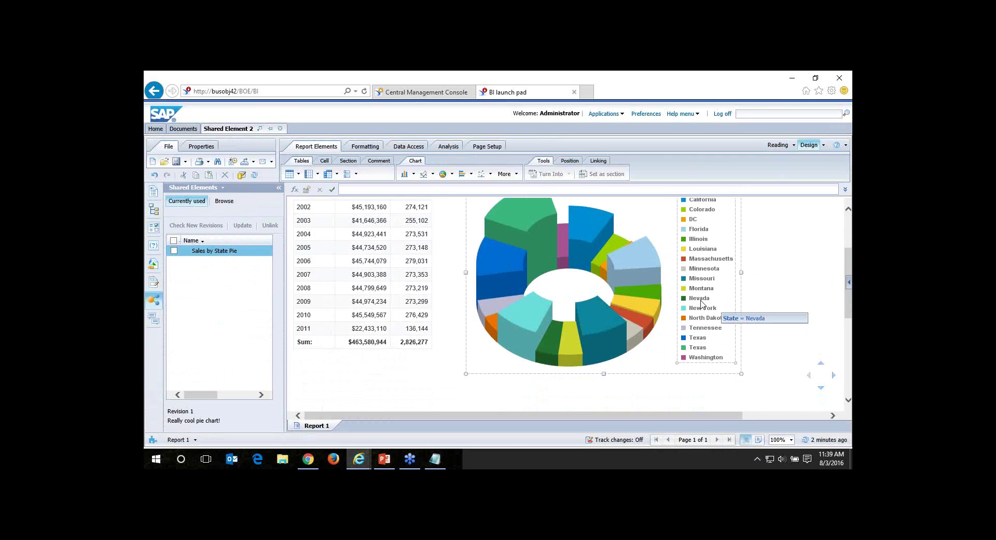
pyautogui.scroll(3, 560, 267)
# Step: Unlink the chart in Report 1 from the Sales by State Pie shared element
pyautogui.click(686, 275)
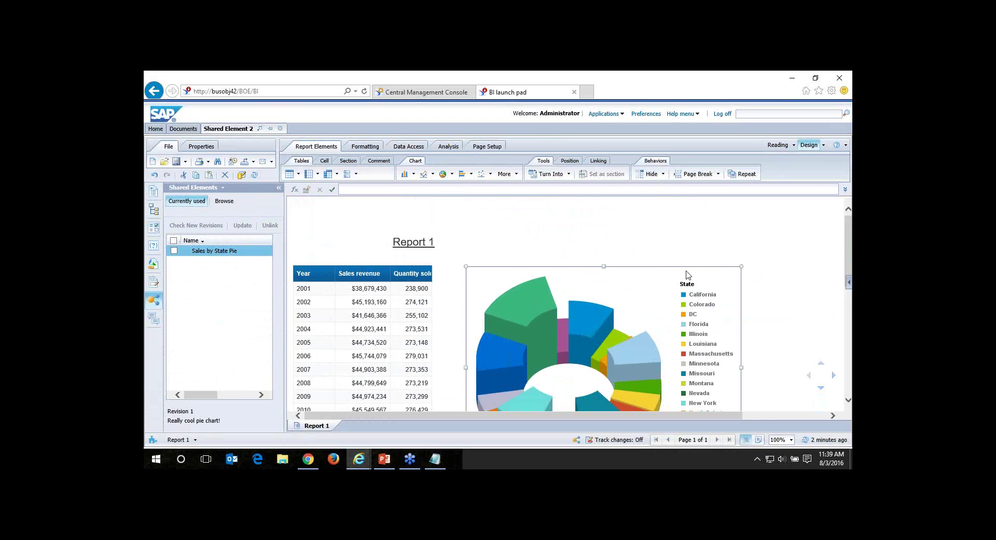
pyautogui.click(192, 254)
pyautogui.click(174, 251)
pyautogui.click(269, 226)
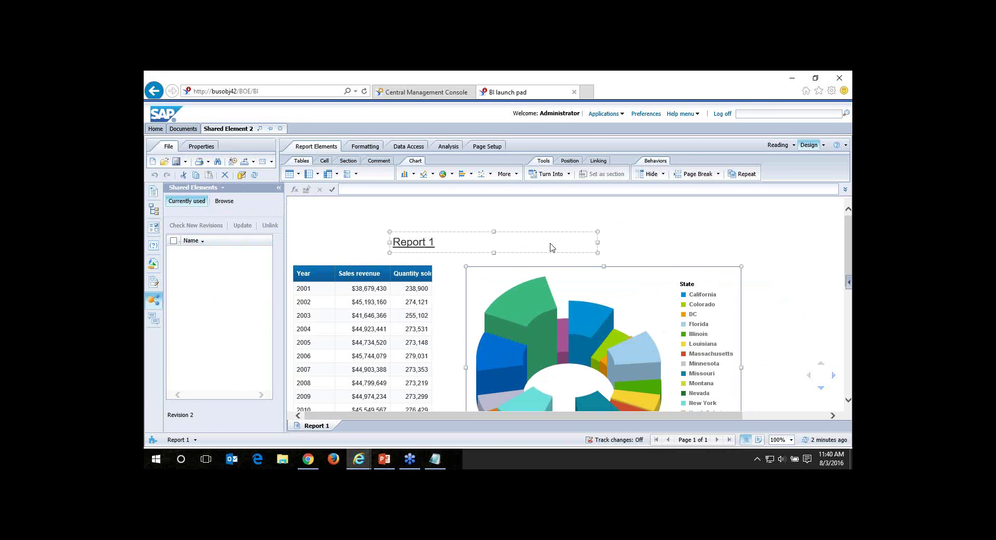
# Step: Close the Shared Element 2 document and switch to the What's New BI 4.2 slide show in PowerPoint
pyautogui.click(281, 129)
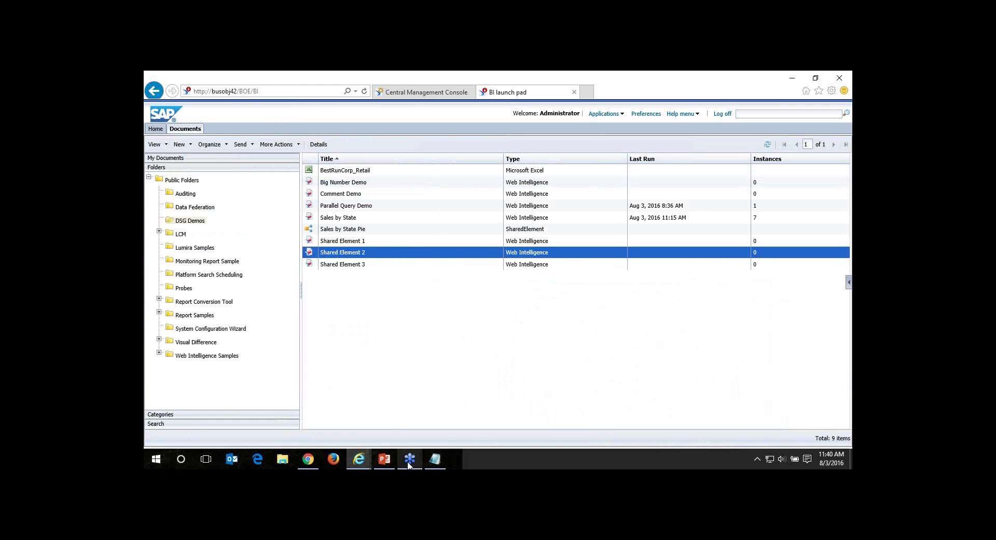
pyautogui.click(384, 459)
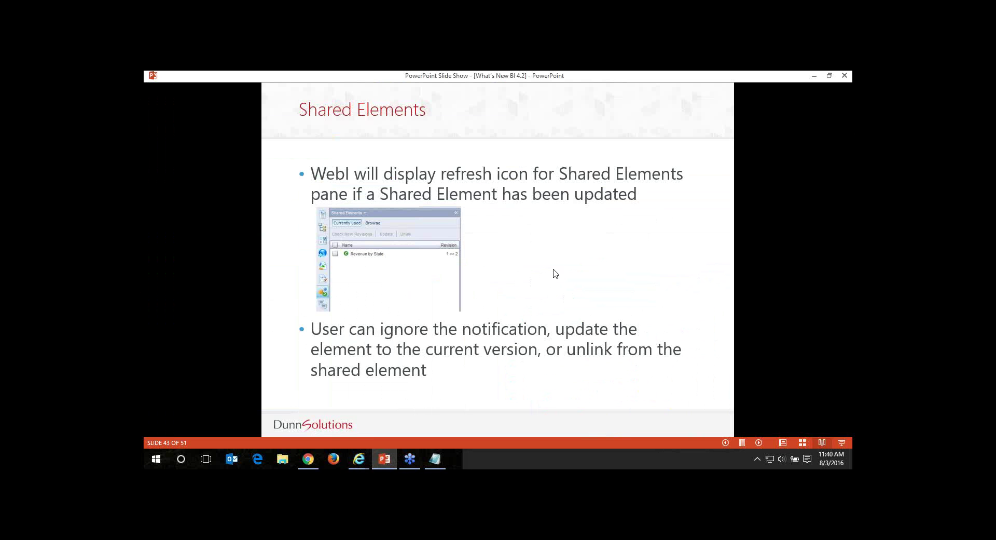